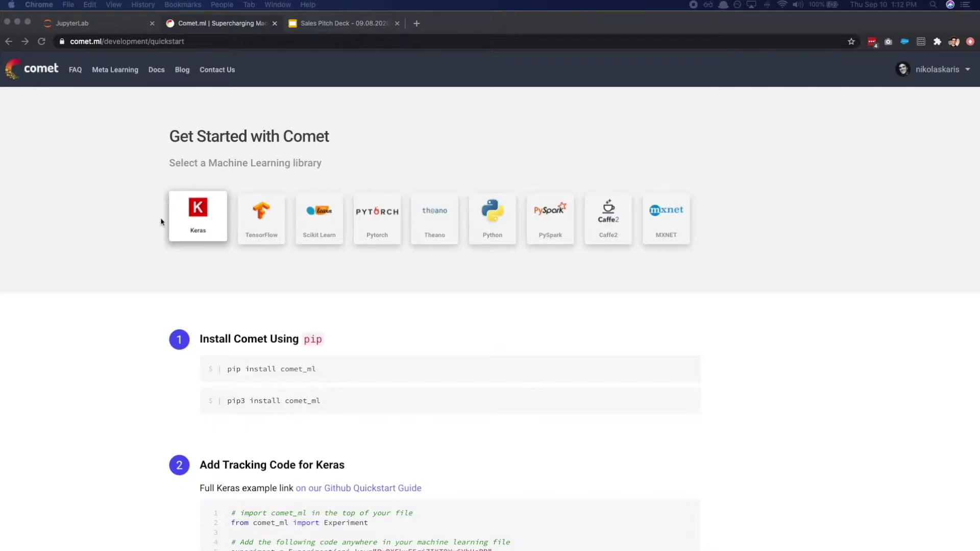
Step: Copy the two Keras quickstart experiment = Experiment(...) lines, then return to mnist-dnn.py in JupyterLab
left_click(187, 222)
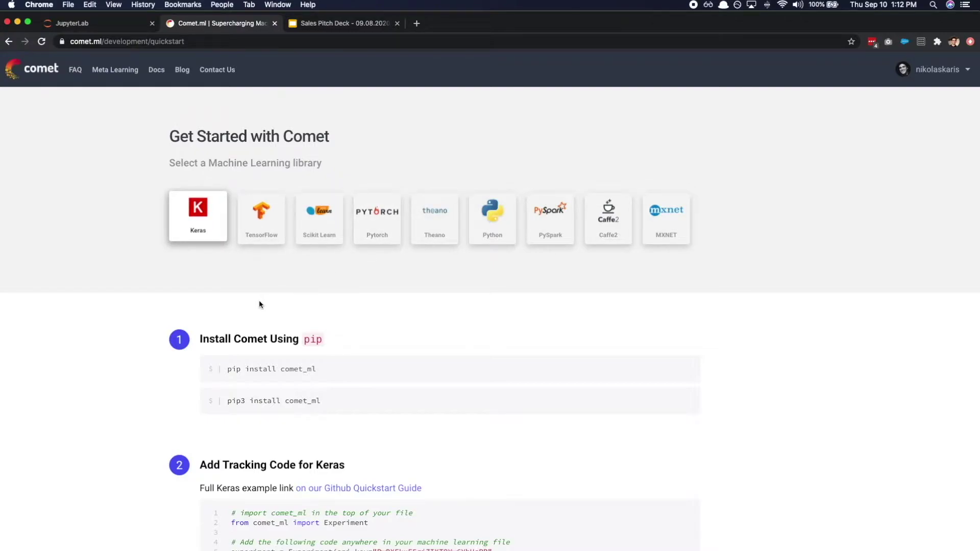
scroll(231, 322, "down", 1)
scroll(231, 324, "down", 2)
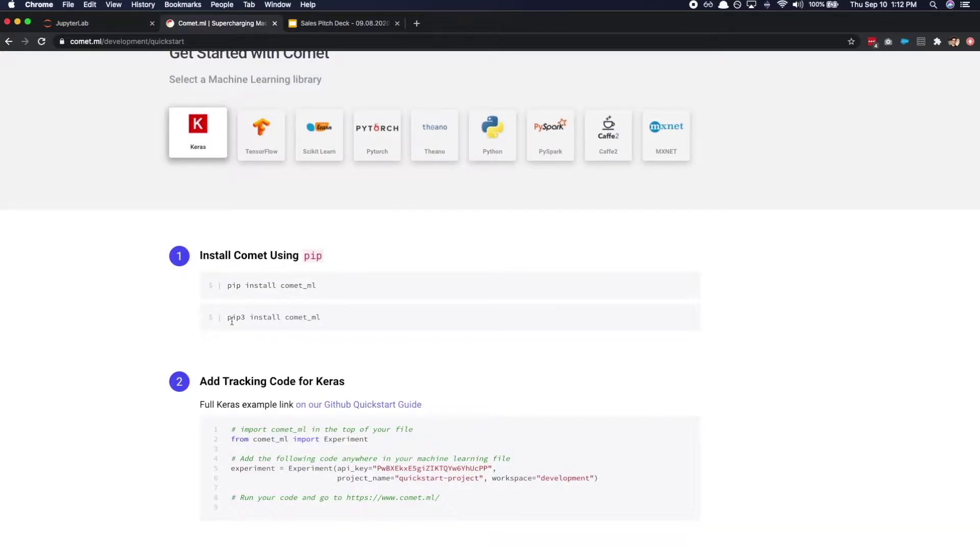
scroll(232, 322, "down", 4)
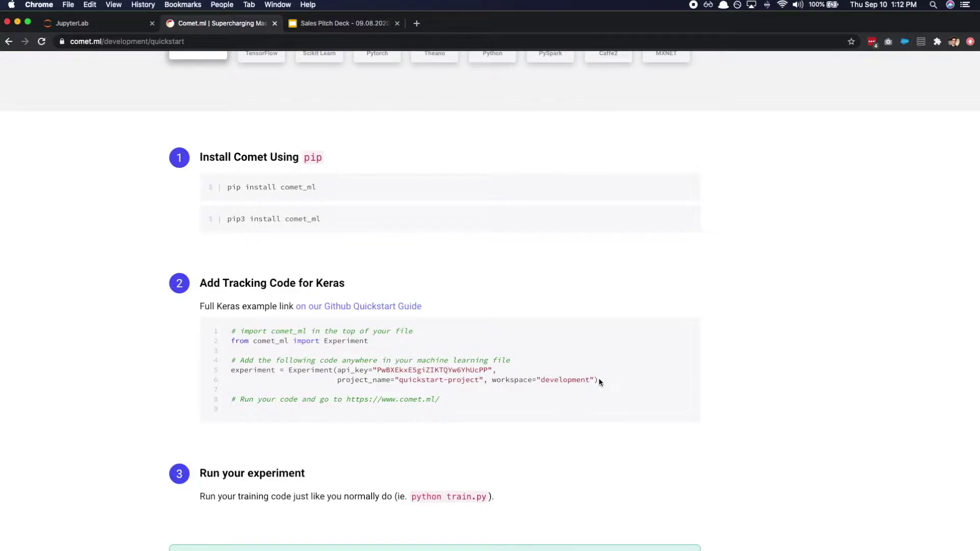
left_click_drag(598, 380, 231, 373)
key("super+c")
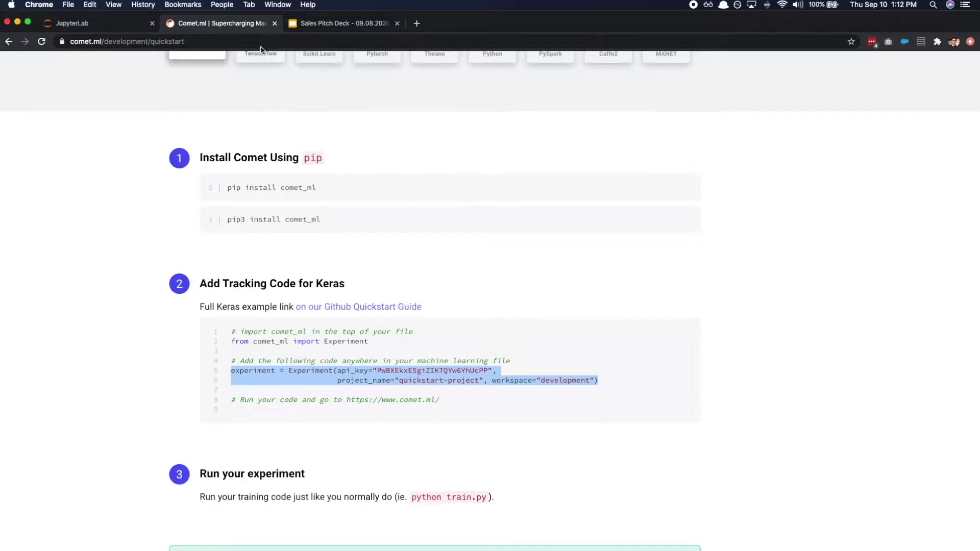
left_click(95, 24)
left_click(210, 81)
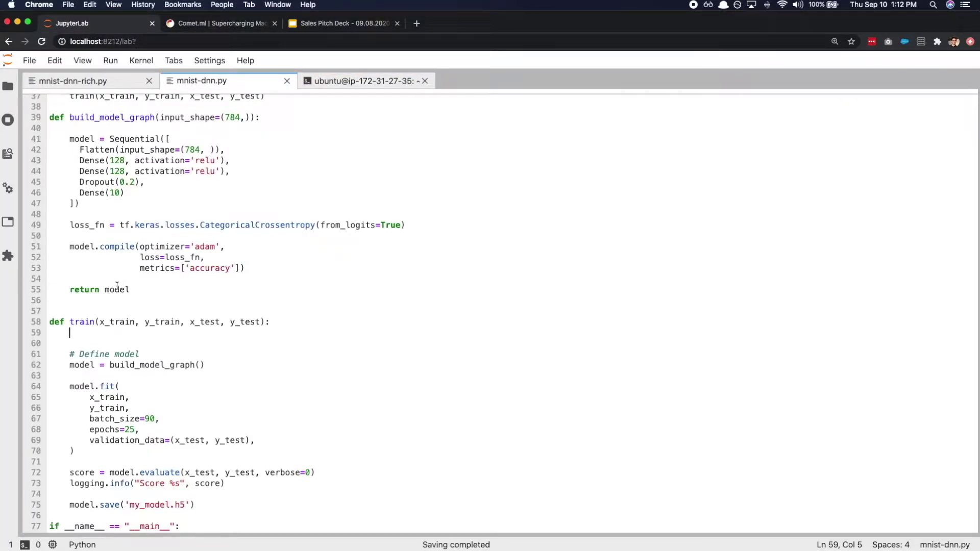
scroll(118, 287, "up", 8)
scroll(118, 287, "up", 4)
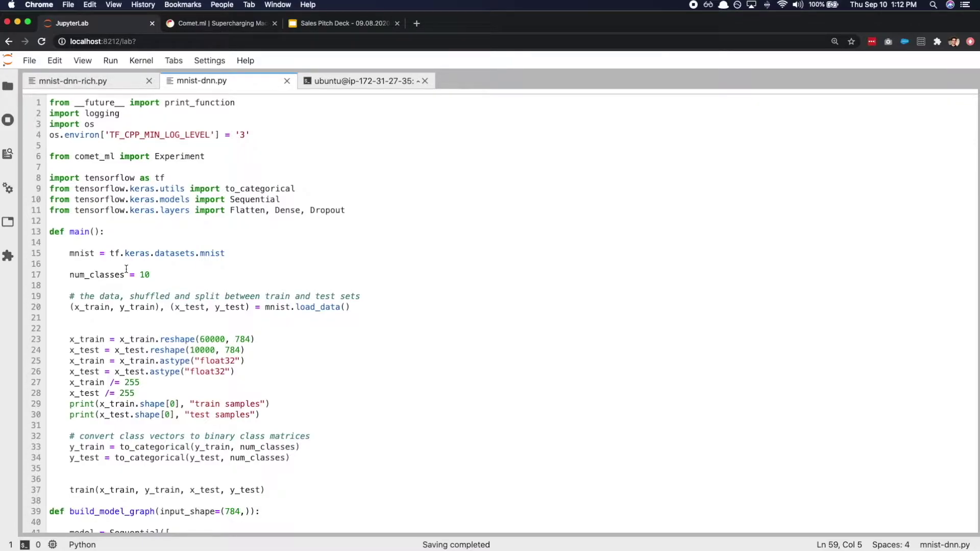
scroll(132, 275, "down", 6)
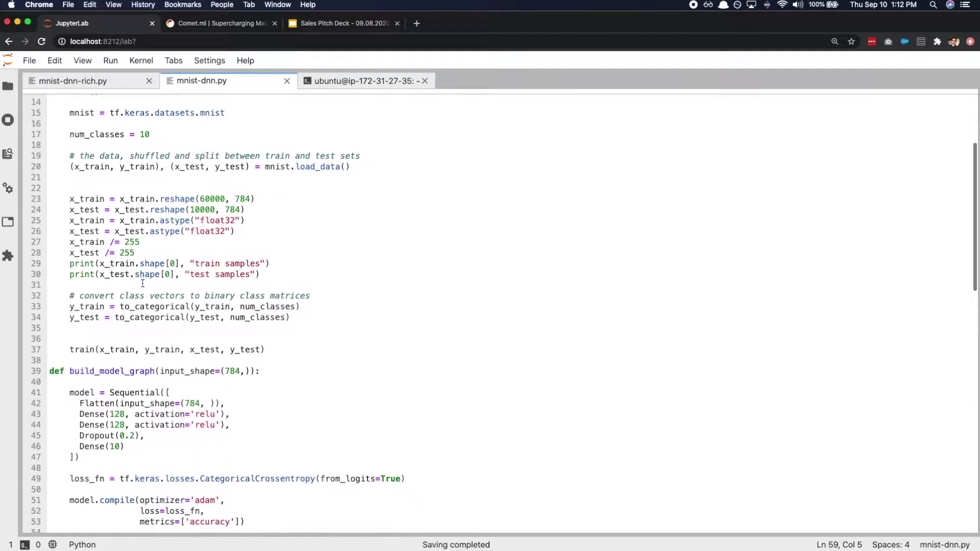
scroll(143, 284, "down", 7)
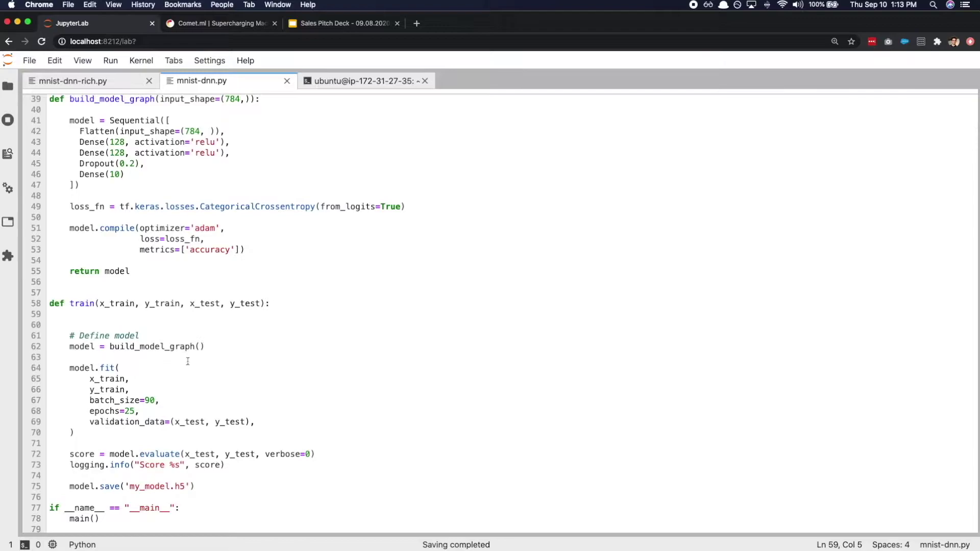
left_click(273, 305)
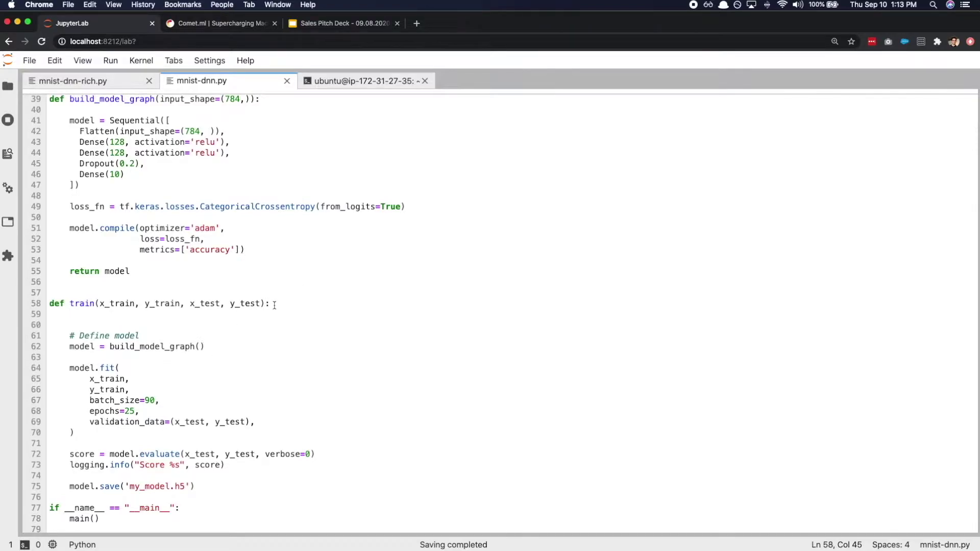
Step: Paste the Experiment lines into train(), change project_name to 'perception', and save mnist-dnn.py
key("Return")
key("Return")
key("super+v")
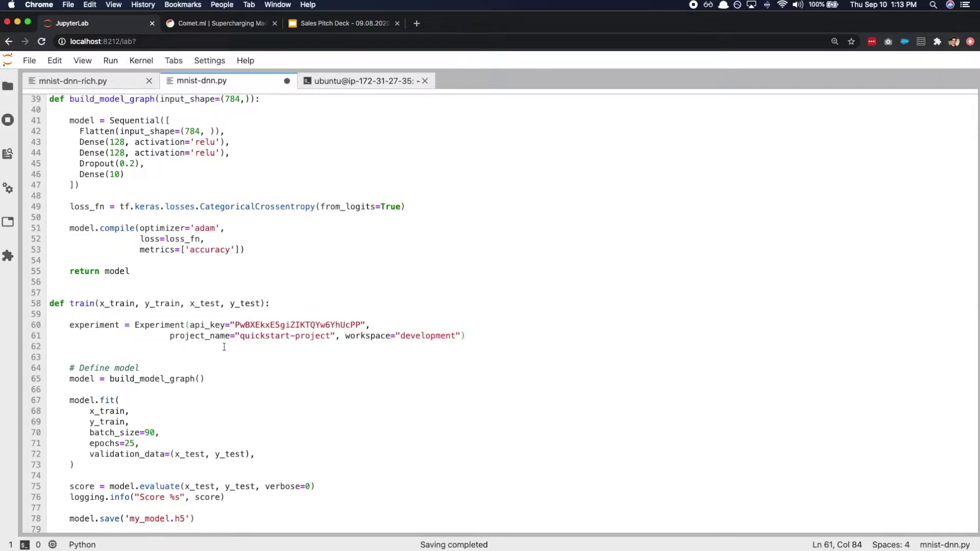
left_click_drag(331, 337, 241, 338)
type("perception")
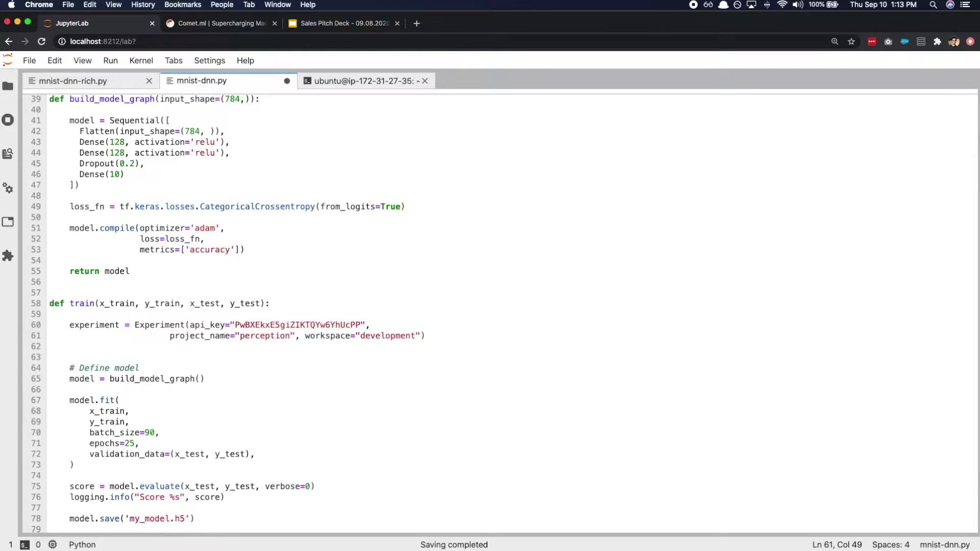
key("super+s")
Step: Run python mnist-dnn.py in the JupyterLab terminal
left_click(337, 82)
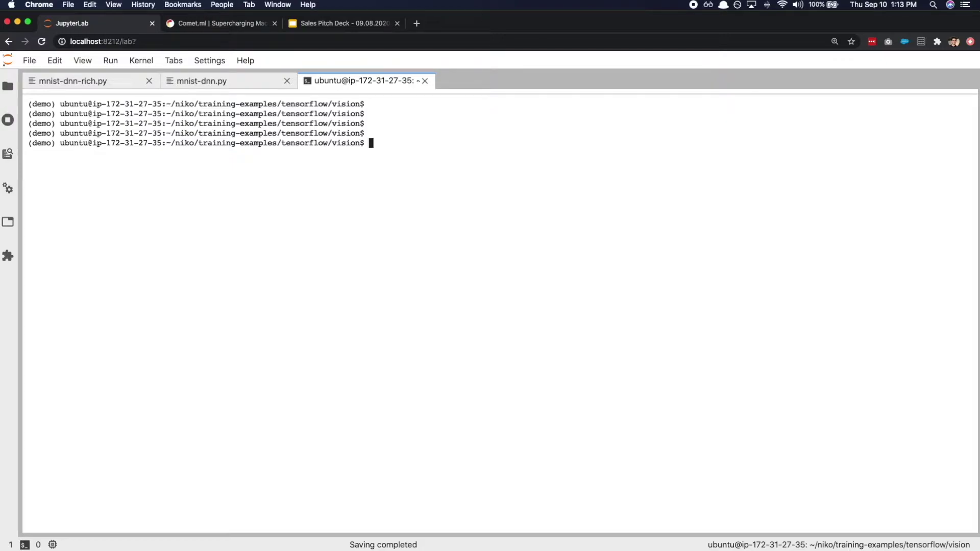
key("Up")
key("Up")
key("Return")
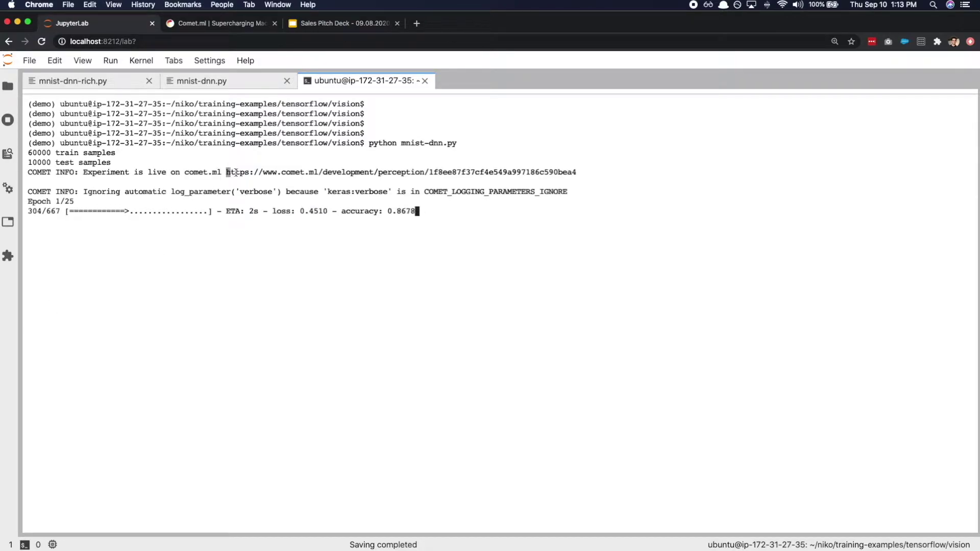
Step: Copy the live experiment's comet.ml URL and load it in the Comet browser tab
left_click_drag(226, 172, 576, 174)
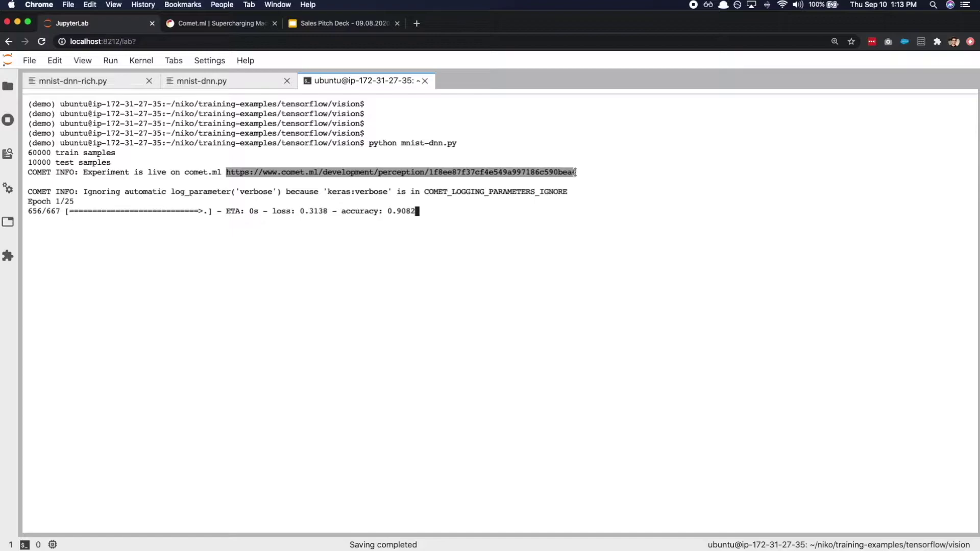
key("super+c")
key("super+2")
key("super+l")
key("super+v")
key("Return")
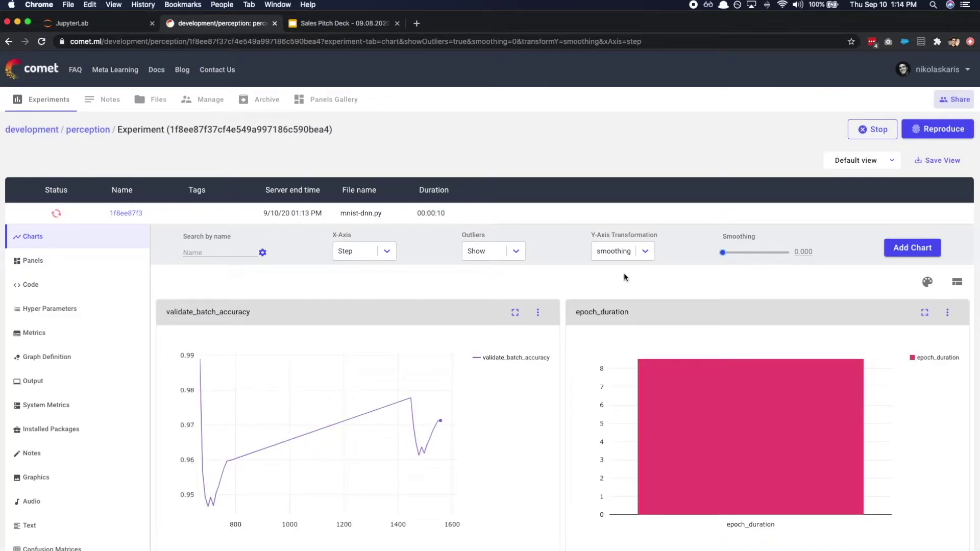
Step: Scroll through the charts for validate_batch_accuracy, epoch_duration and batch_loss, then back to the top
scroll(549, 345, "down", 3)
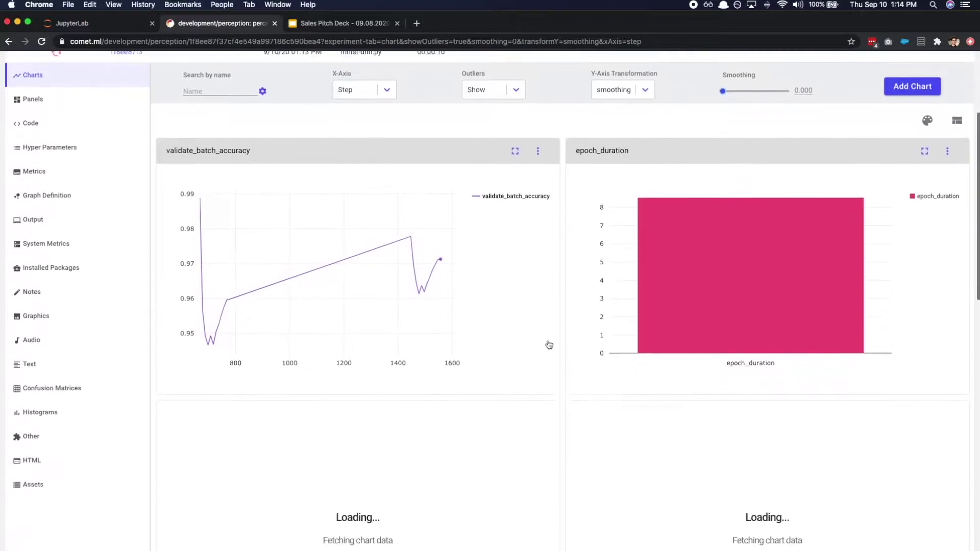
scroll(549, 345, "down", 3)
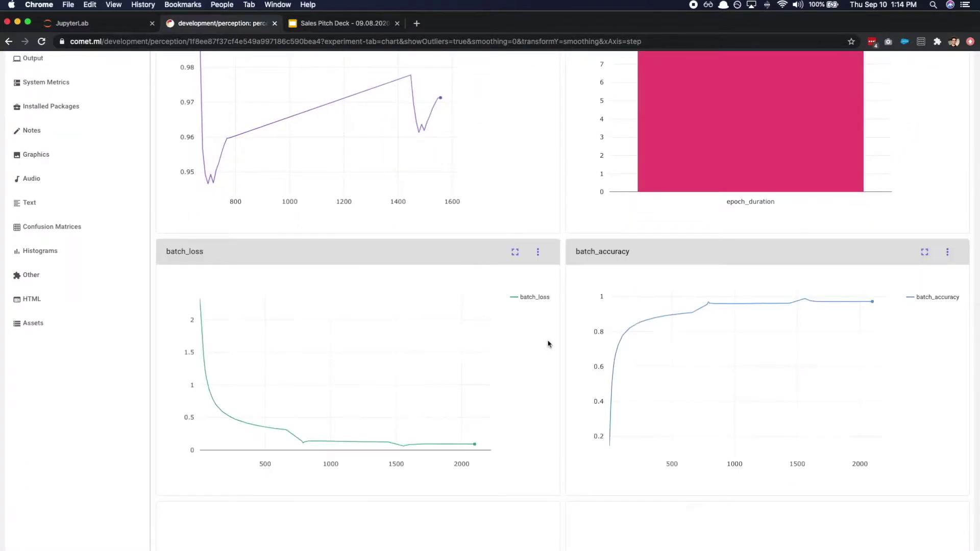
scroll(548, 344, "down", 4)
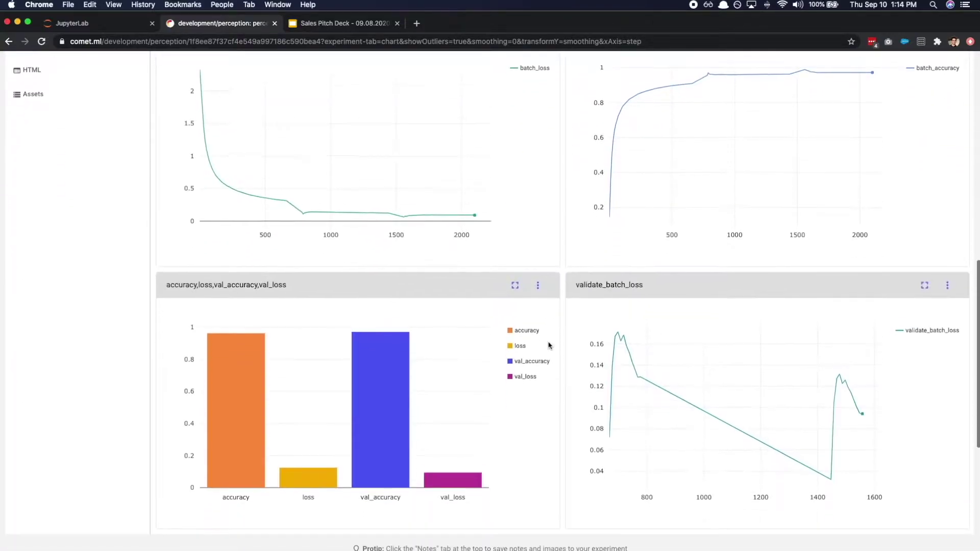
scroll(549, 347, "up", 1)
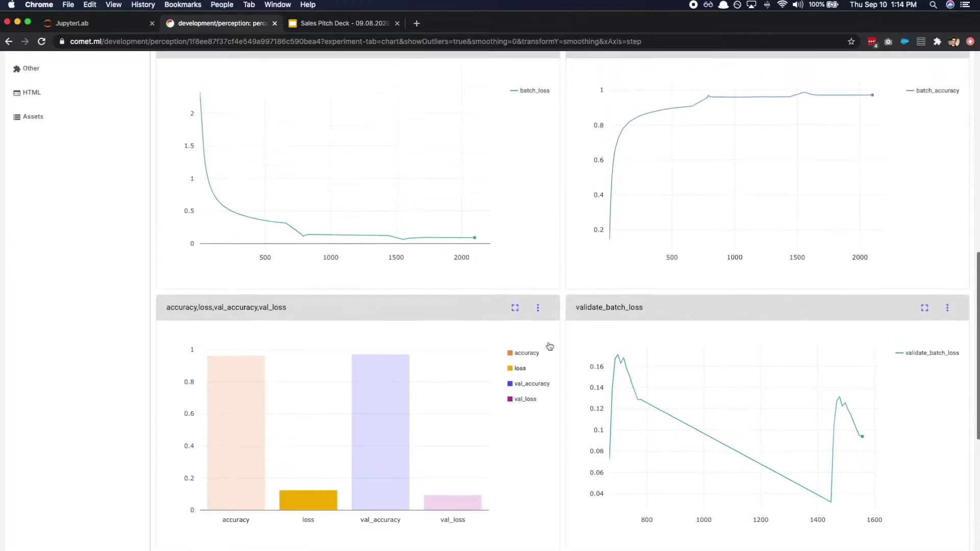
scroll(550, 347, "up", 9)
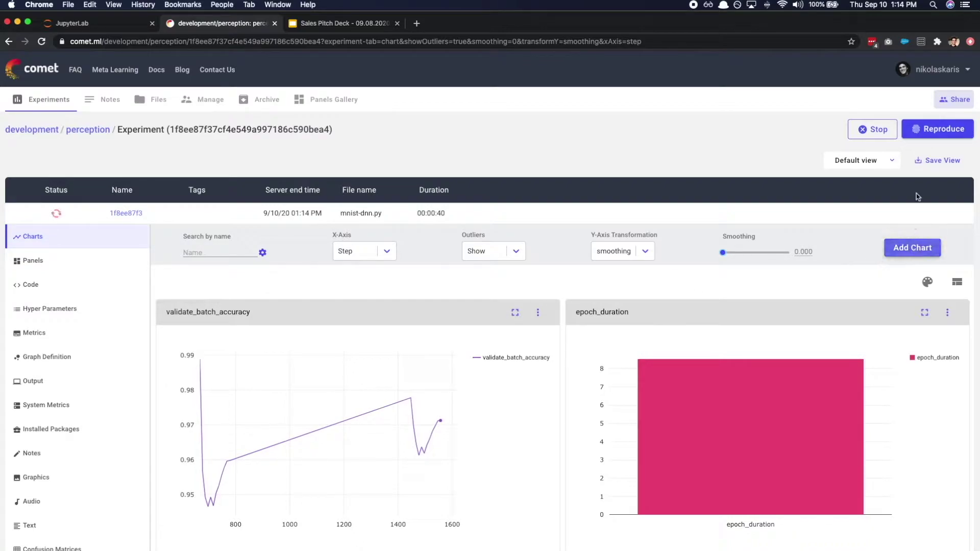
left_click(892, 161)
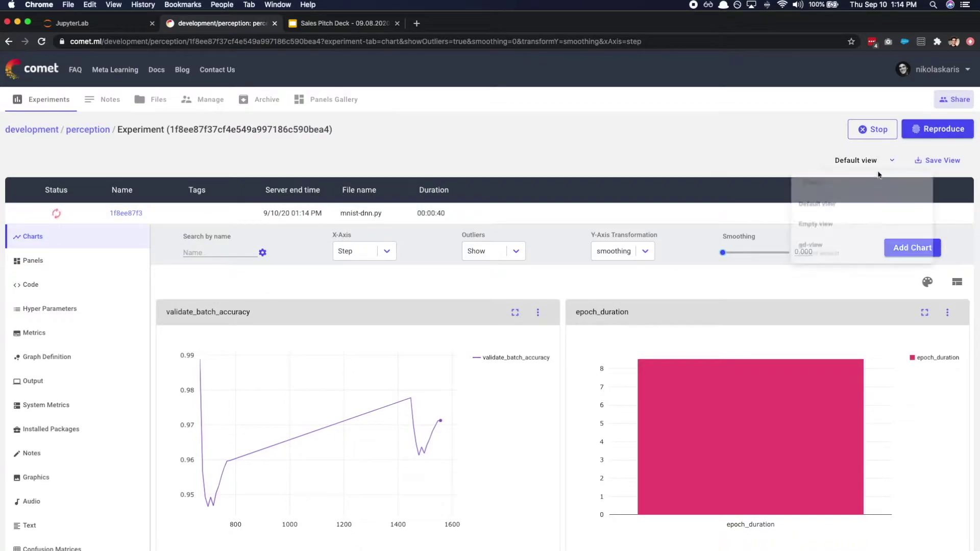
left_click(854, 234)
left_click(916, 249)
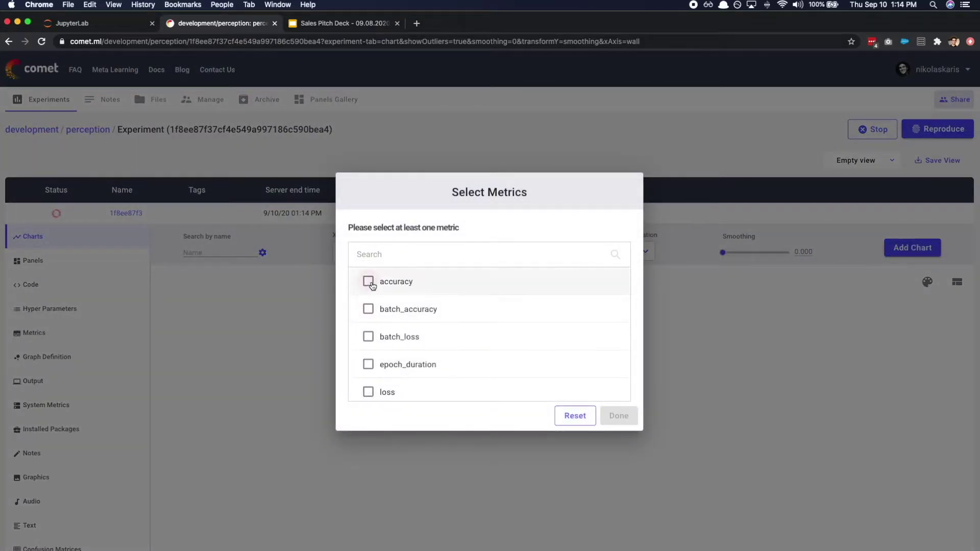
left_click(368, 281)
left_click(632, 422)
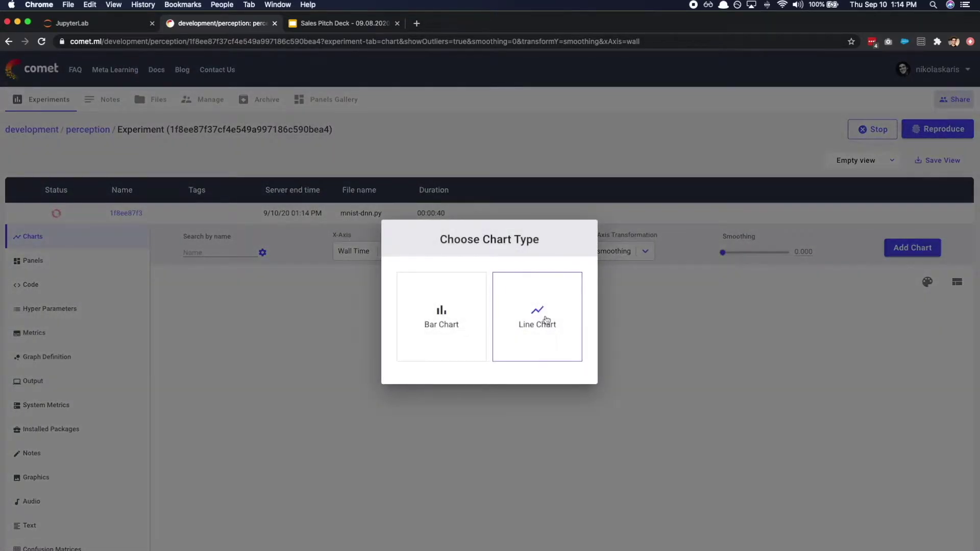
left_click(541, 264)
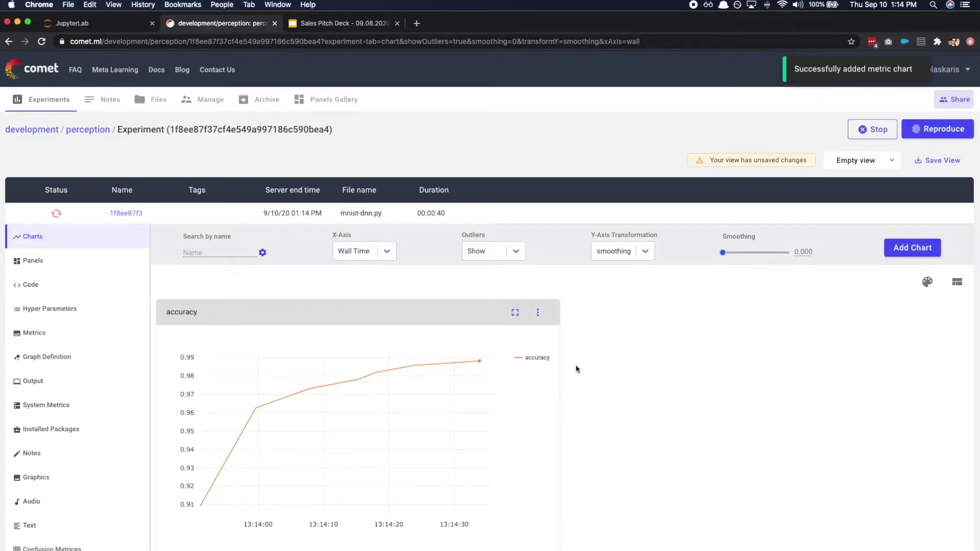
left_click(944, 161)
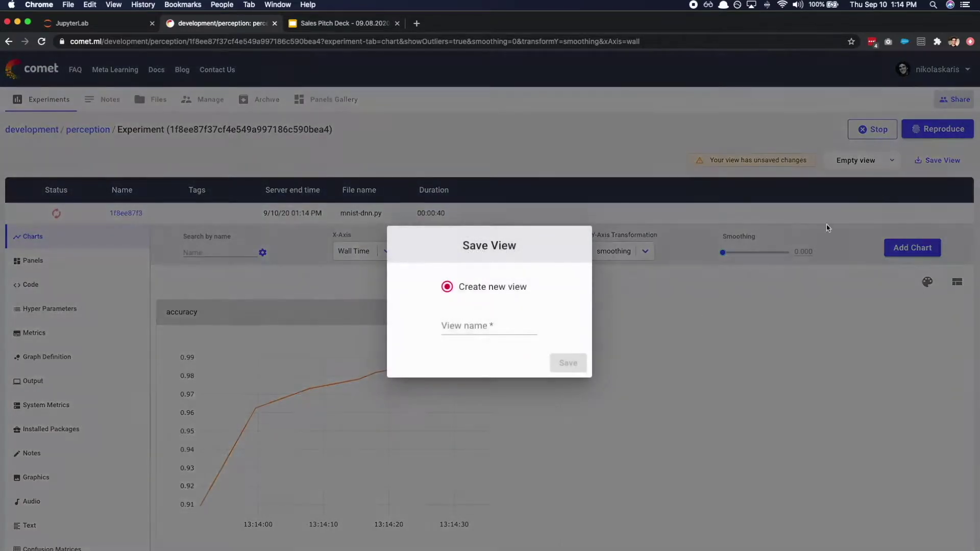
left_click(454, 325)
type("demo-view")
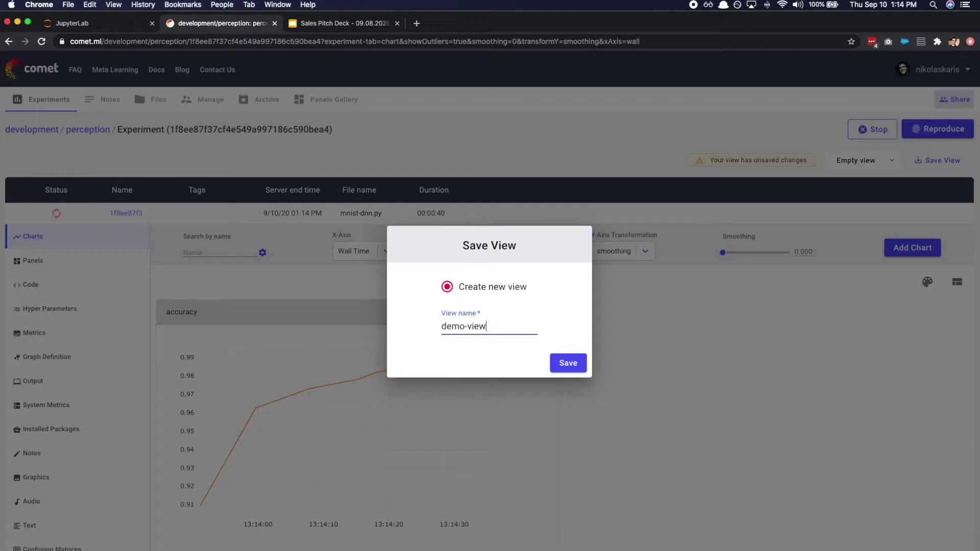
key("Return")
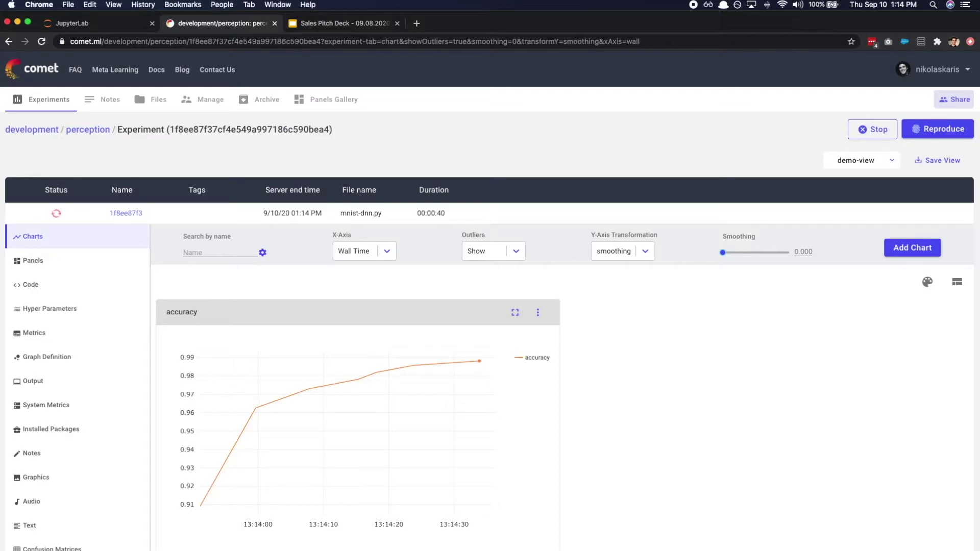
left_click(32, 284)
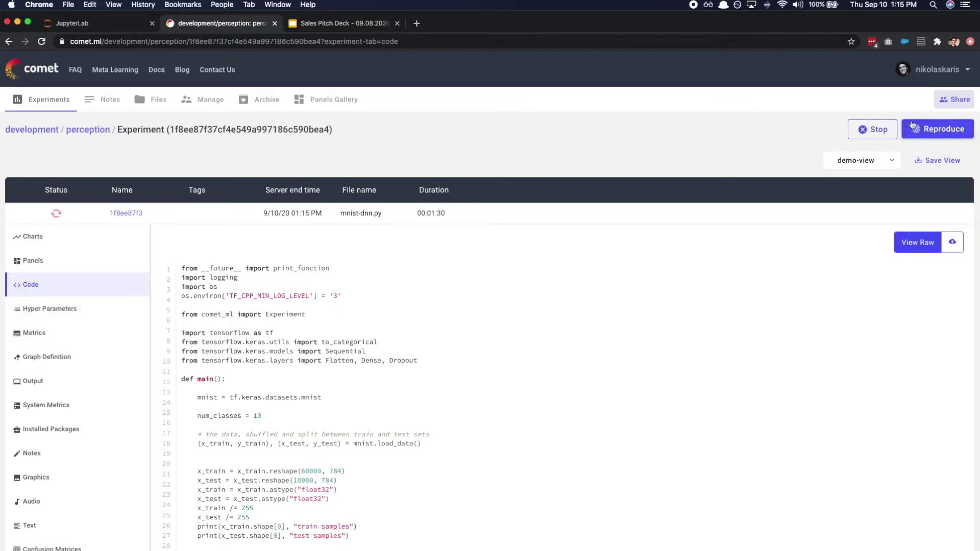
Step: Open the Reproduce panel showing environment, Git branch master, patch commands and the python run command
left_click(931, 132)
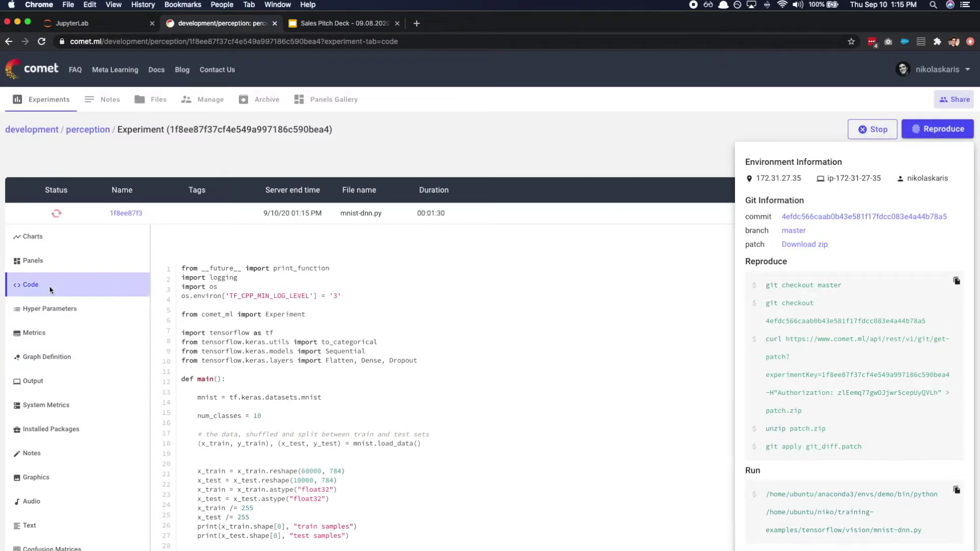
Step: View the experiment's hyperparameters, metrics table, graph definition and console output in turn
left_click(50, 312)
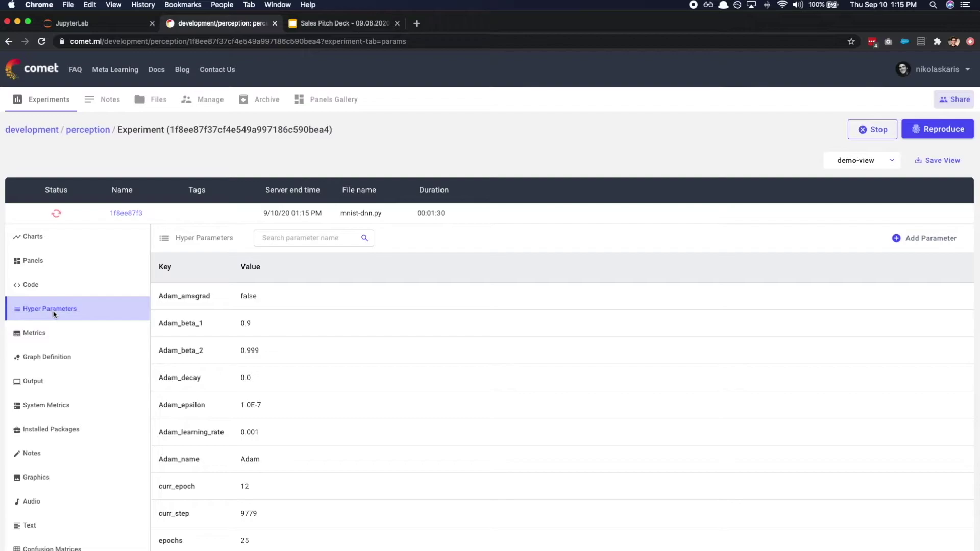
left_click(36, 335)
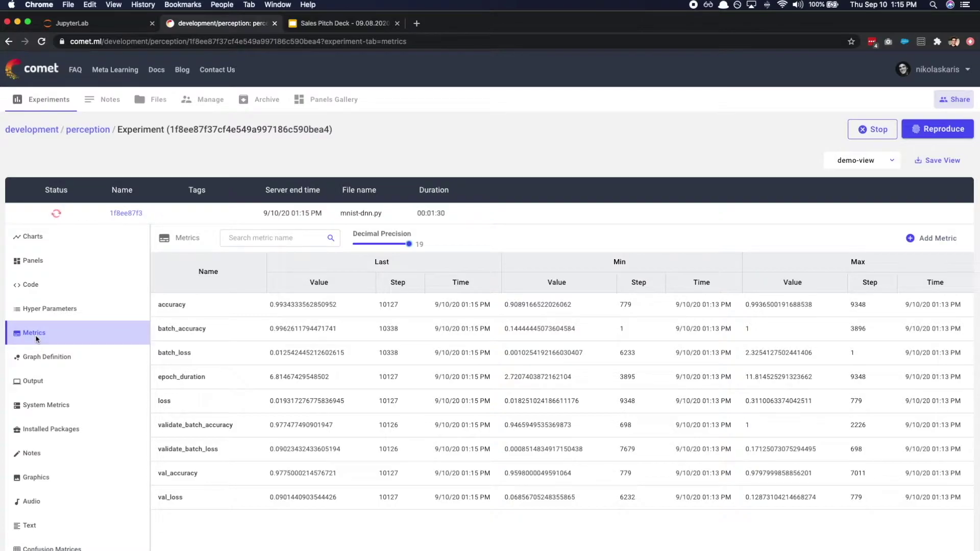
left_click(41, 357)
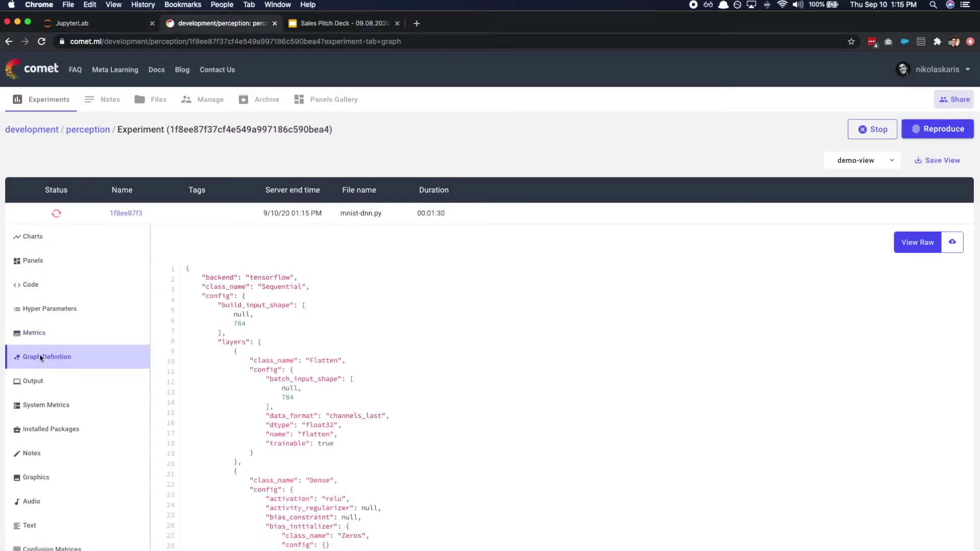
left_click(40, 384)
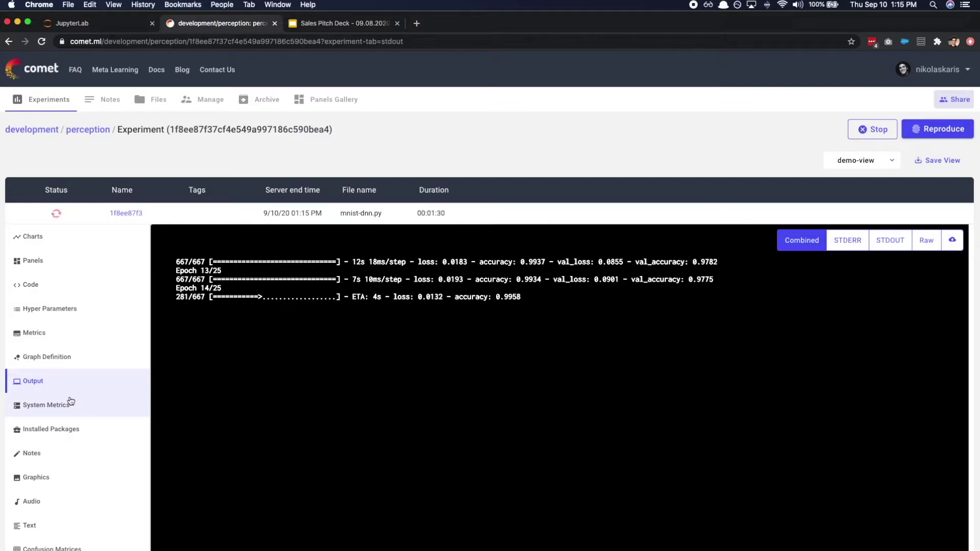
Step: Browse the System Metrics GPU memory, GPU utilization, RAM and per-core CPU charts
left_click(44, 405)
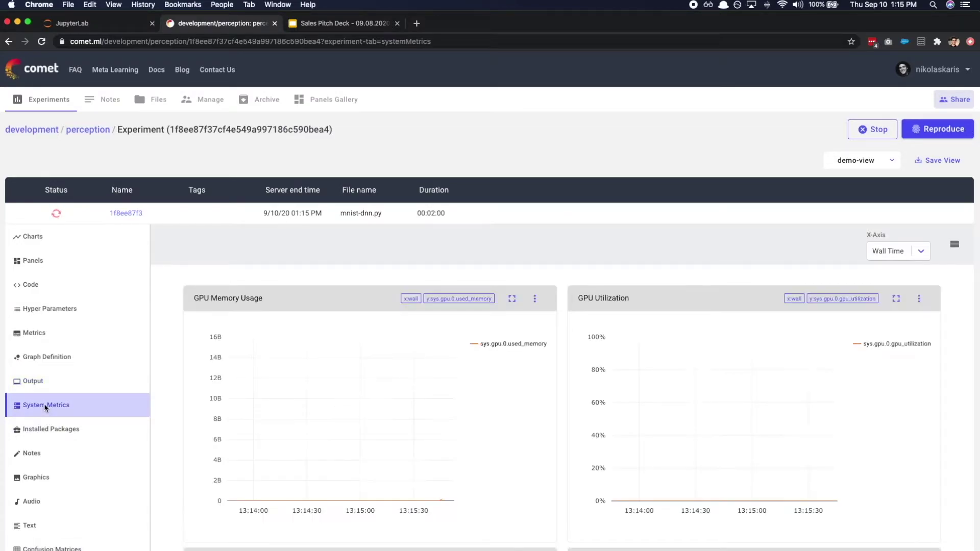
scroll(283, 400, "down", 5)
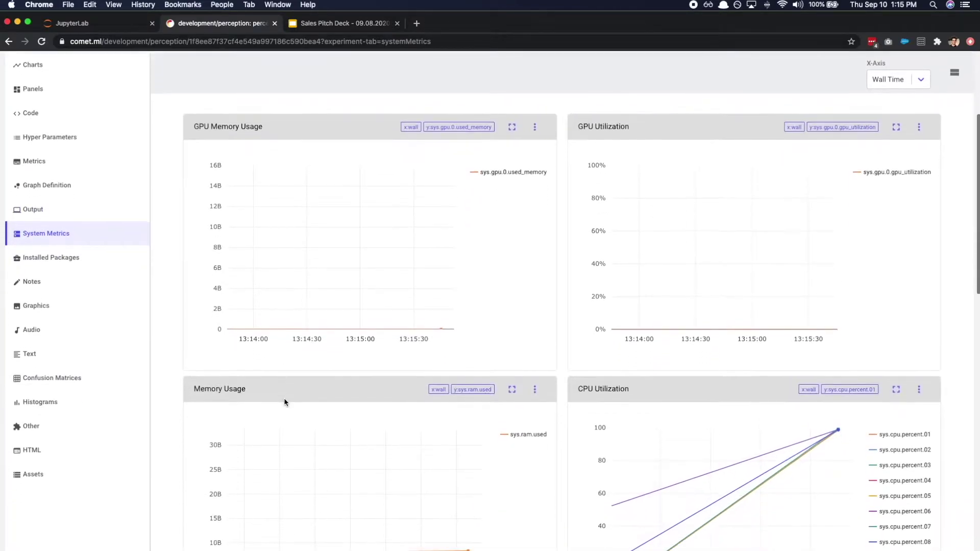
scroll(285, 402, "down", 8)
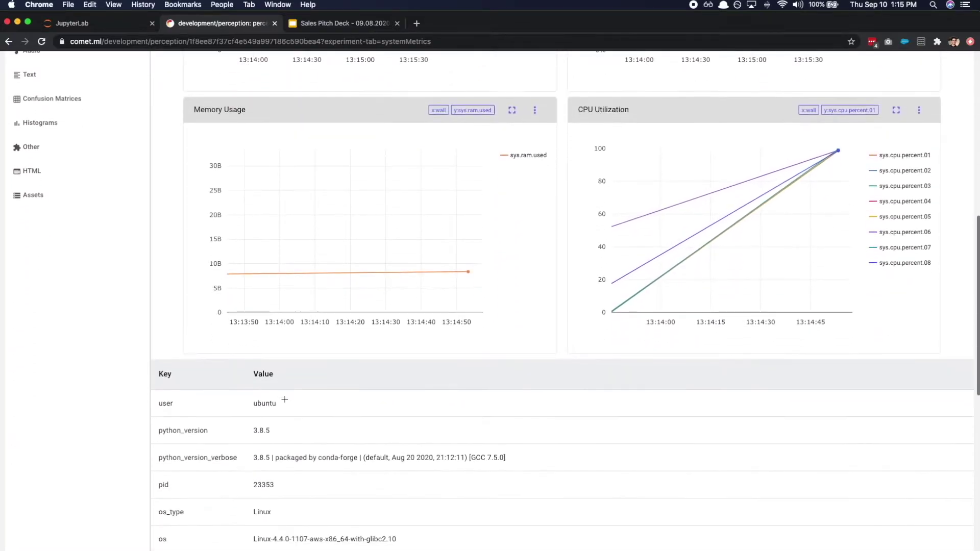
scroll(283, 402, "up", 8)
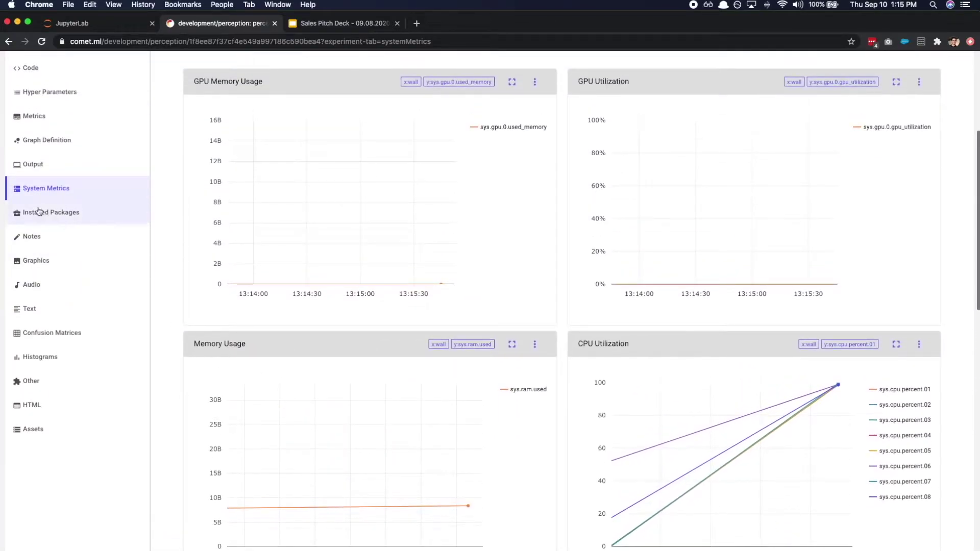
Step: Check Installed Packages and Notes, then open Graphics, which shows no logged images
left_click(39, 211)
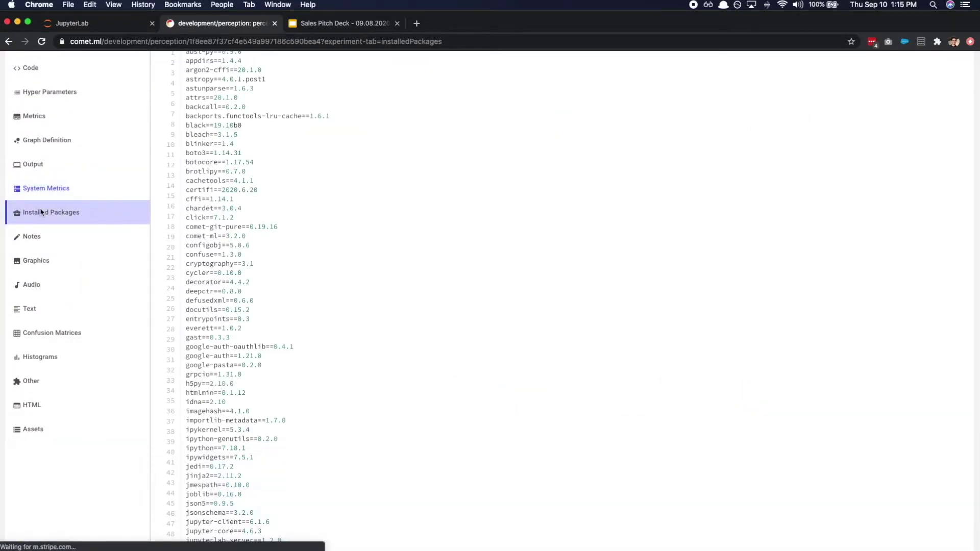
left_click(40, 242)
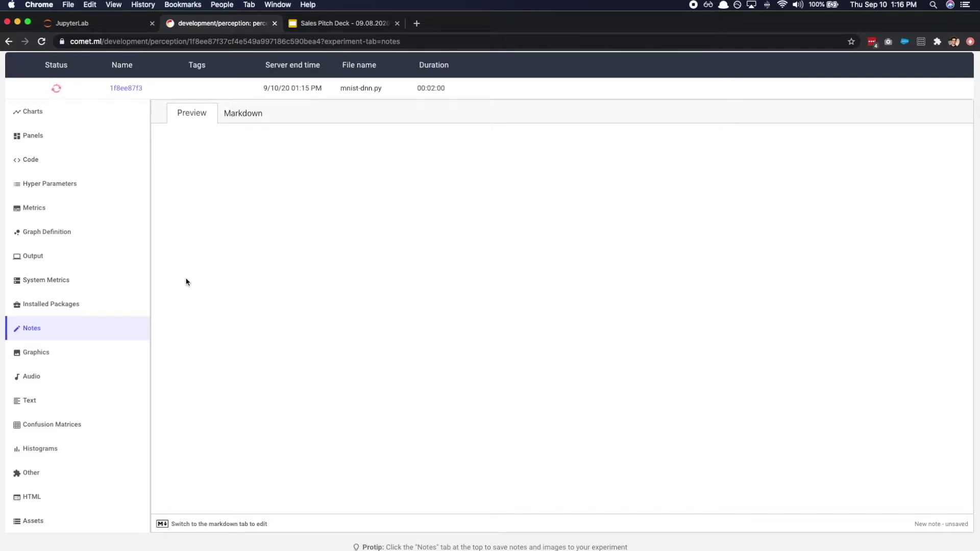
left_click(41, 353)
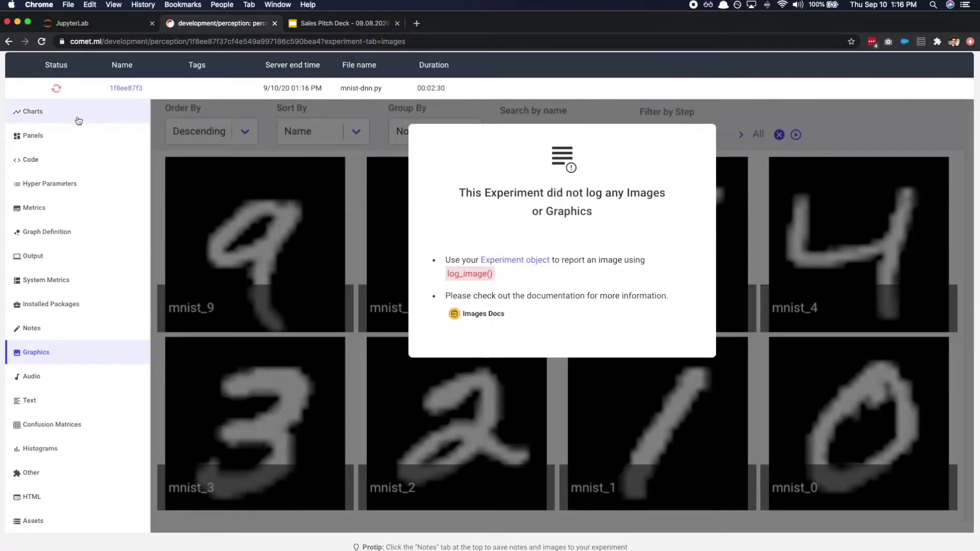
Step: Open mnist-dnn-rich.py in JupyterLab and scroll down to its train function
left_click(94, 26)
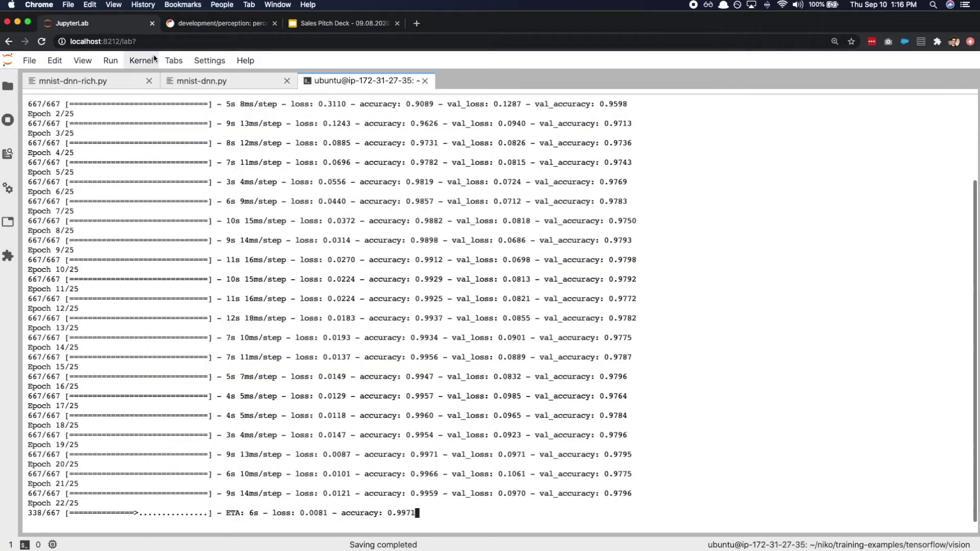
left_click(94, 82)
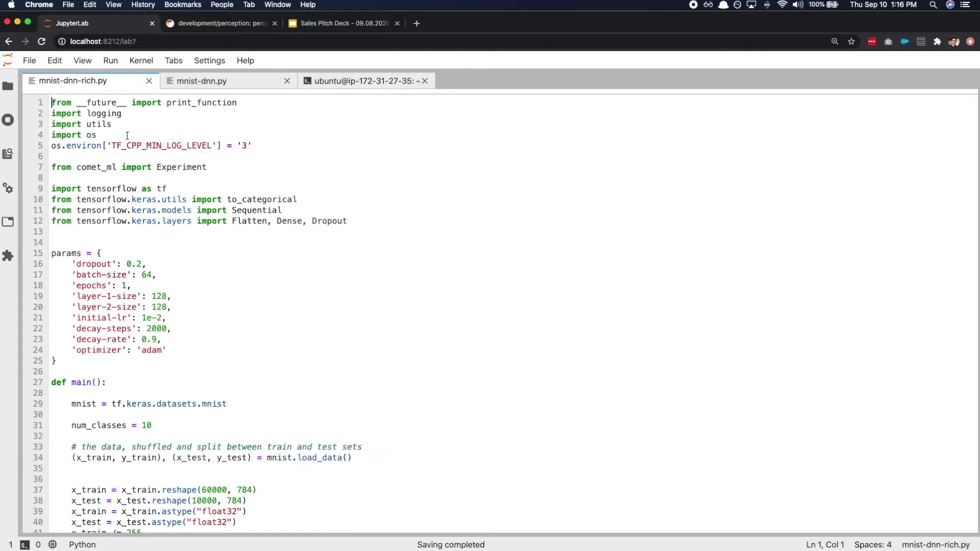
scroll(147, 226, "down", 10)
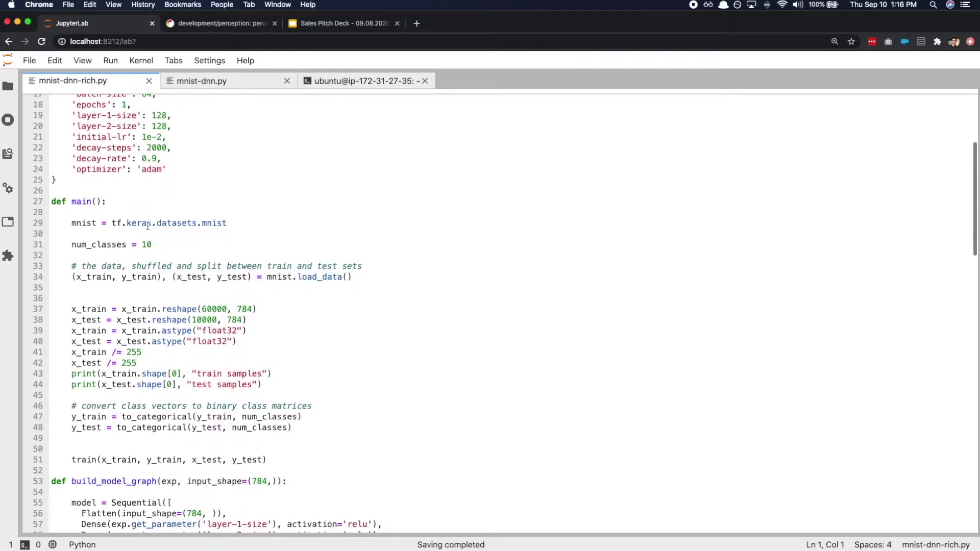
scroll(148, 226, "down", 8)
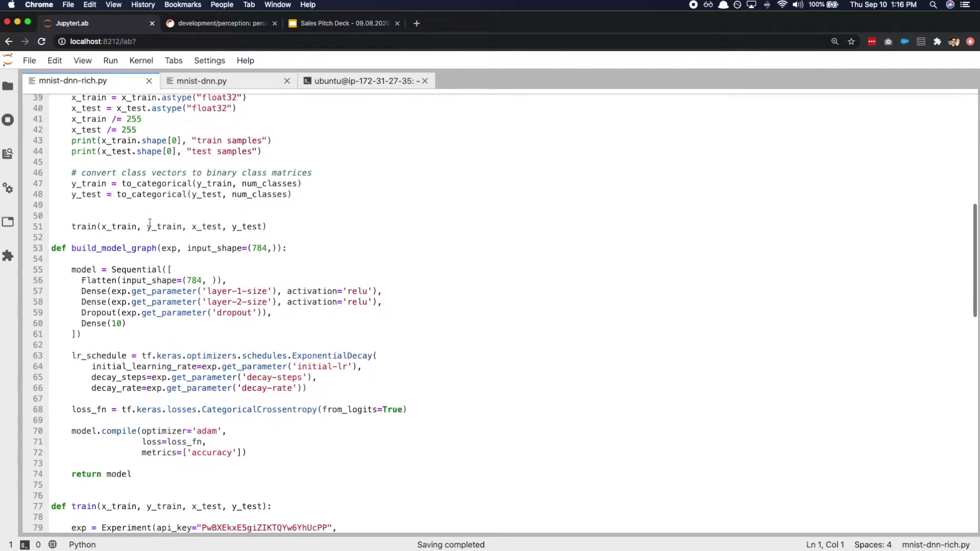
scroll(149, 223, "down", 8)
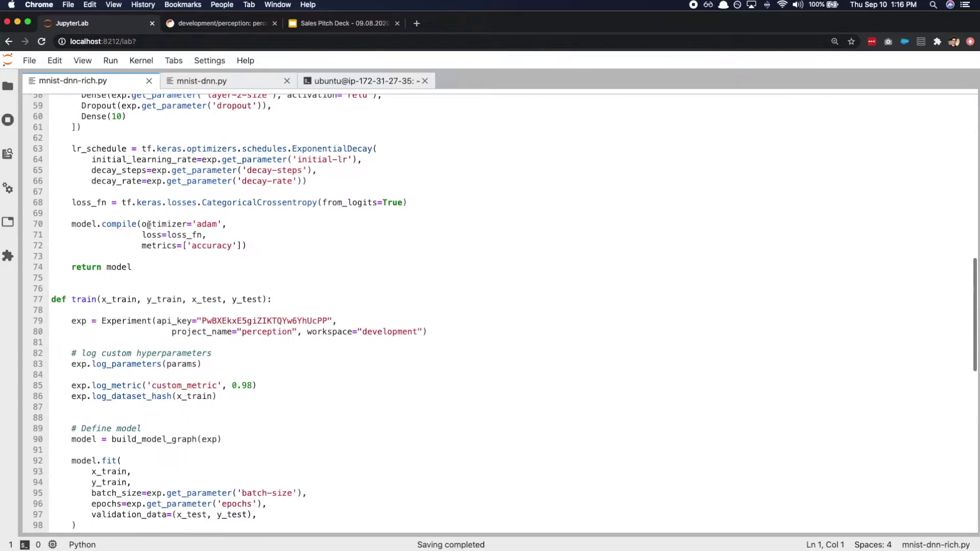
Step: Highlight the custom_metric, hyperparameter and dataset hash log calls, then the commented finalize-model calls
left_click_drag(258, 386, 78, 384)
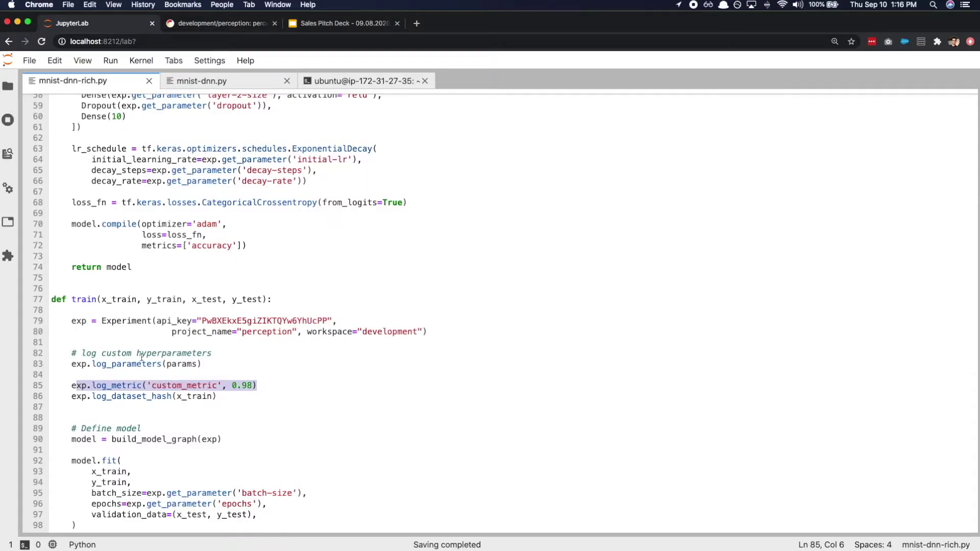
left_click_drag(202, 364, 71, 364)
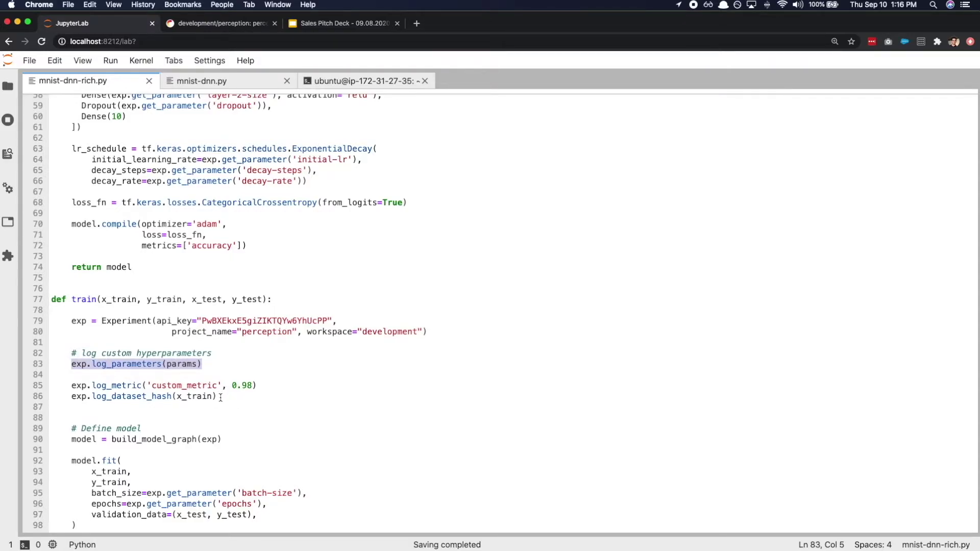
left_click_drag(220, 396, 72, 395)
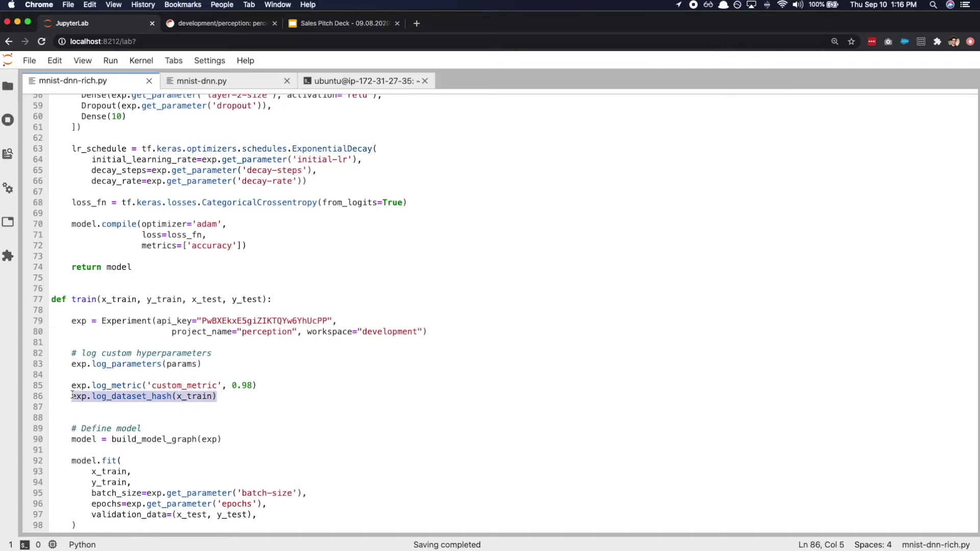
scroll(162, 425, "down", 7)
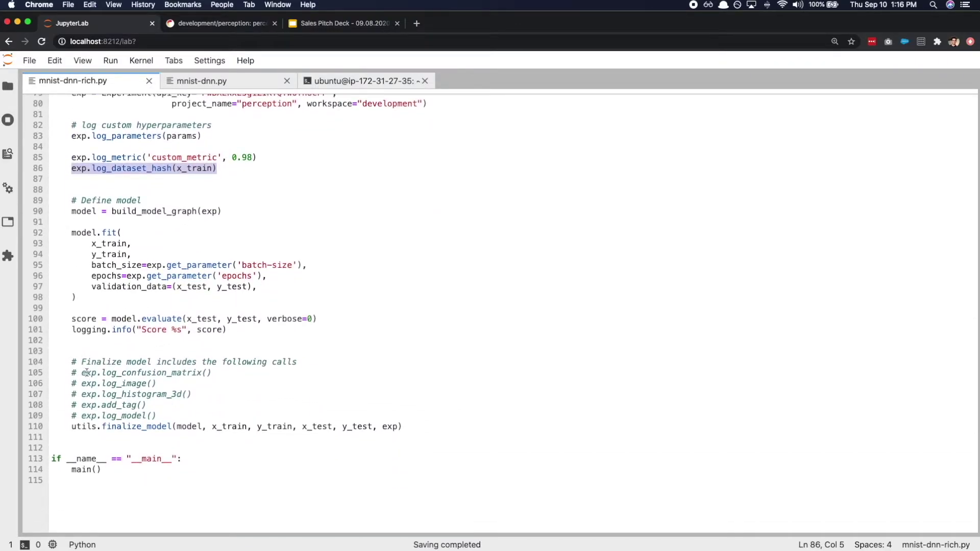
left_click_drag(82, 372, 207, 425)
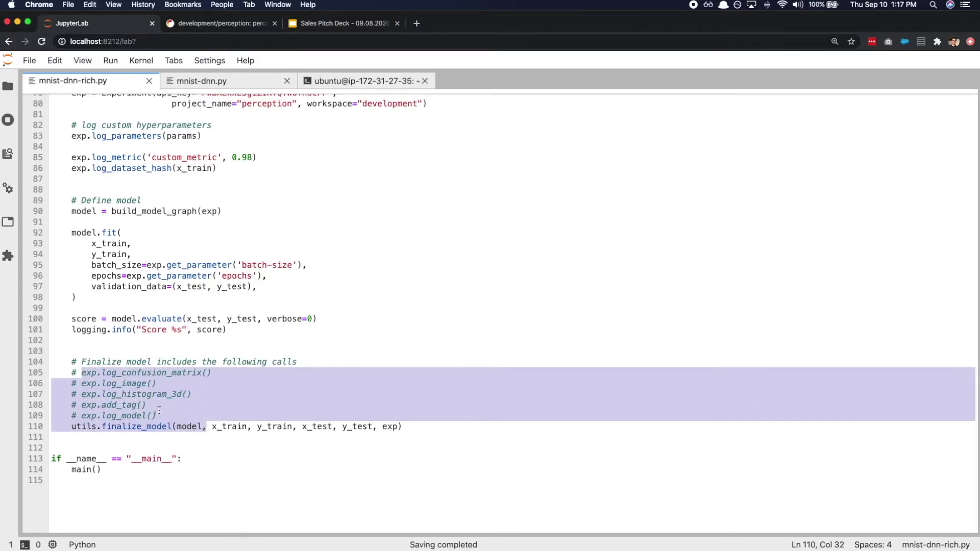
Step: Clear the terminal and run python mnist-dnn-rich.py
left_click(352, 85)
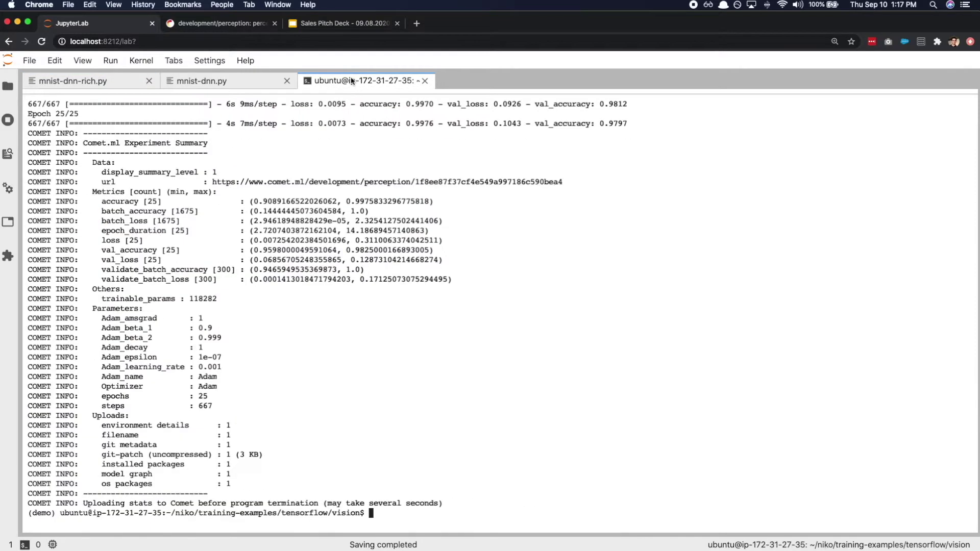
key("ctrl+l")
key("Up")
key("Up")
key("Return")
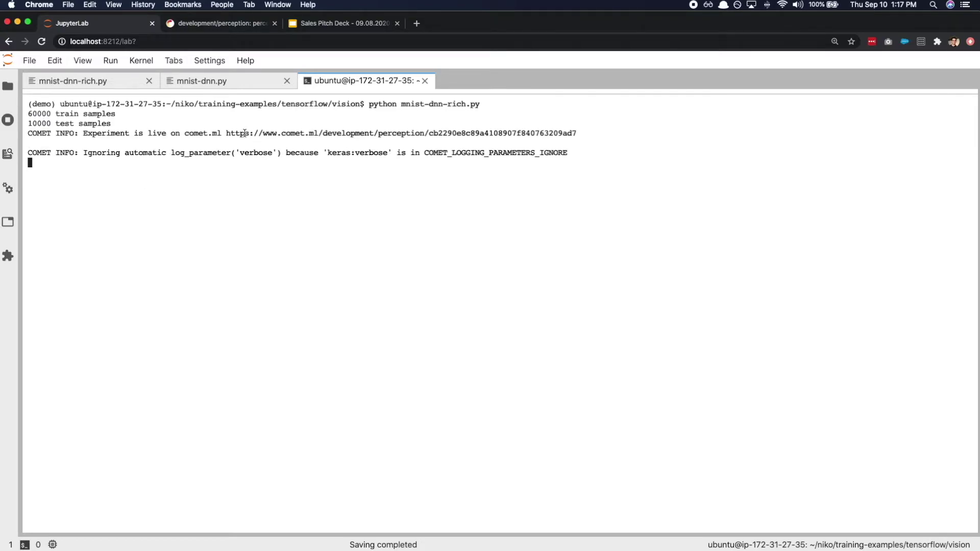
Step: Copy the new experiment's Comet URL and open it in the Comet browser tab
left_click_drag(226, 133, 573, 133)
key("super+c")
key("super+2")
key("super+l")
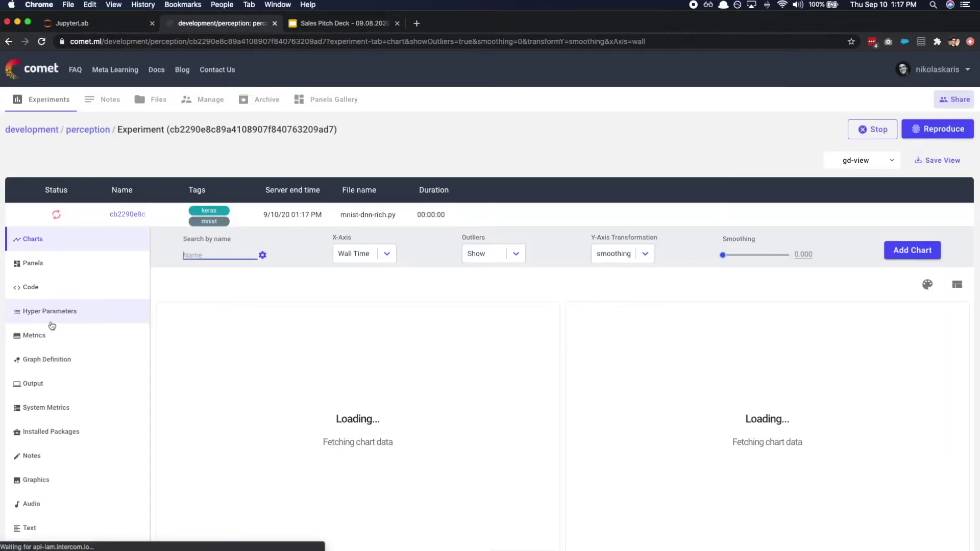
Step: Show the run's logged digit images under Graphics and group them by Step (Step 1095, 637 items)
scroll(51, 323, "down", 5)
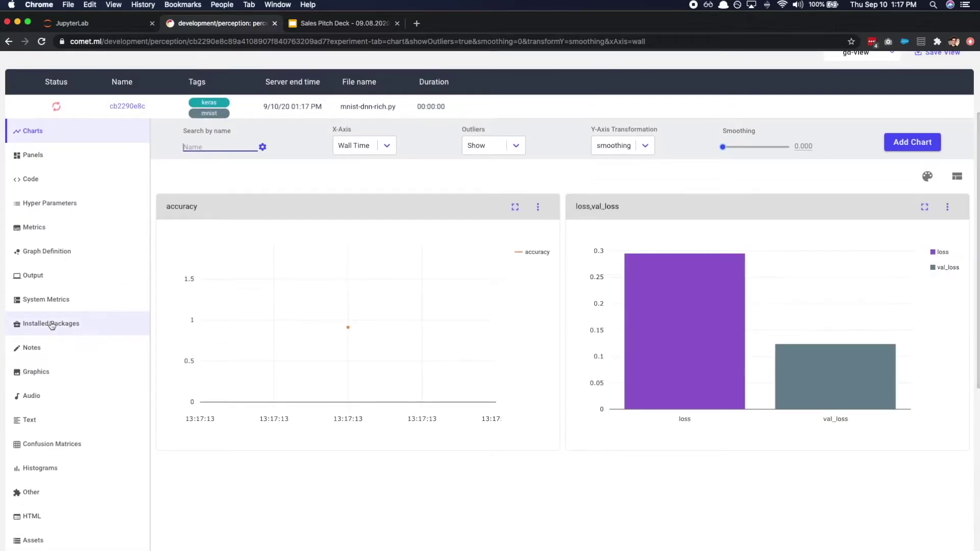
scroll(53, 322, "down", 4)
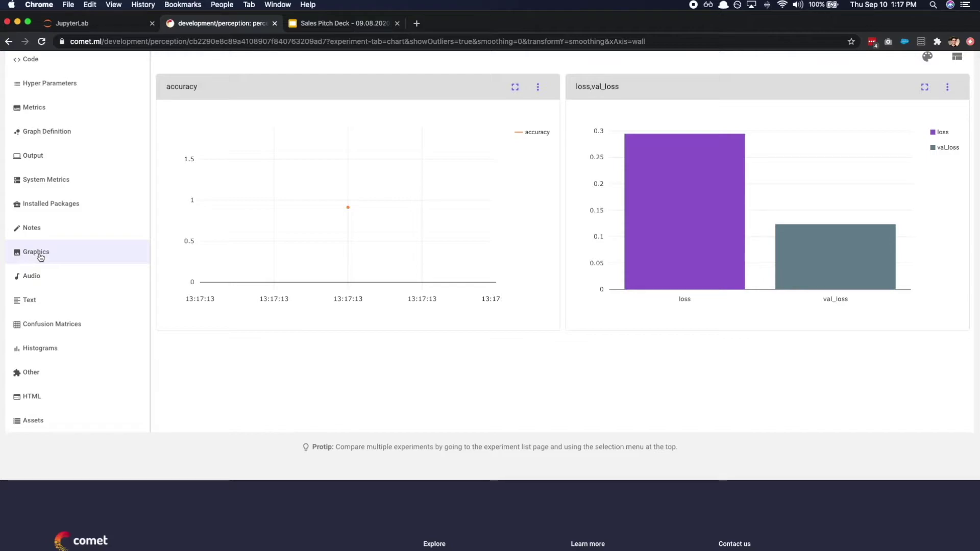
left_click(40, 257)
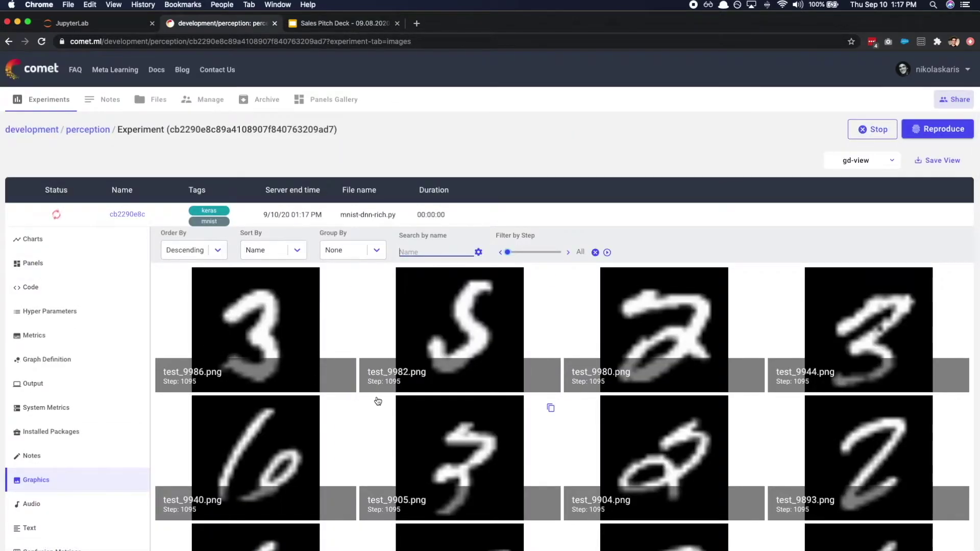
scroll(375, 402, "down", 1)
scroll(374, 403, "up", 1)
scroll(62, 344, "down", 3)
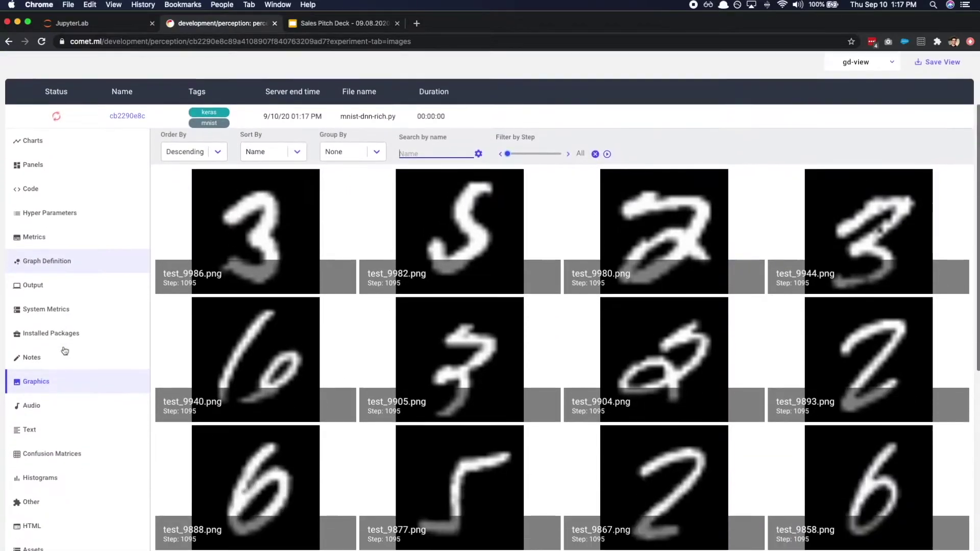
mouse_move(165, 368)
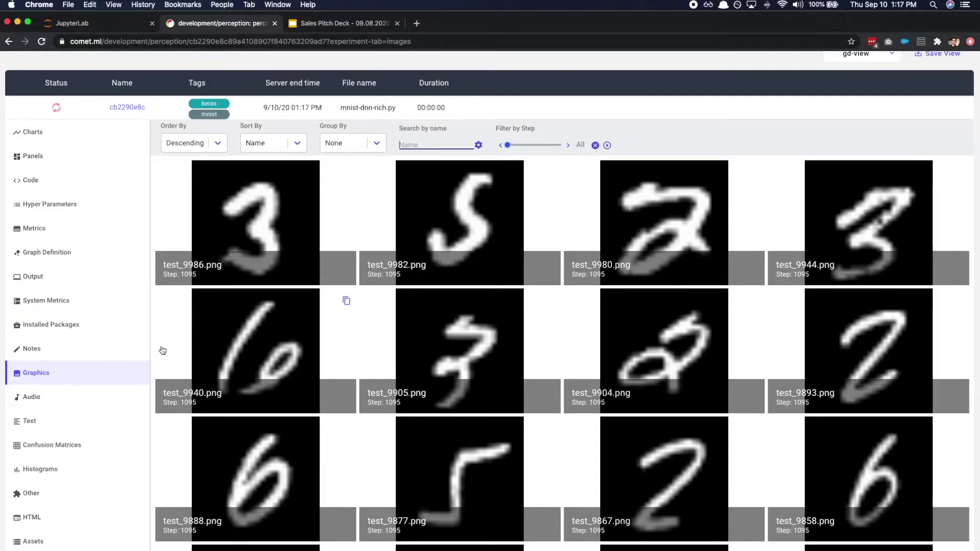
scroll(173, 344, "up", 1)
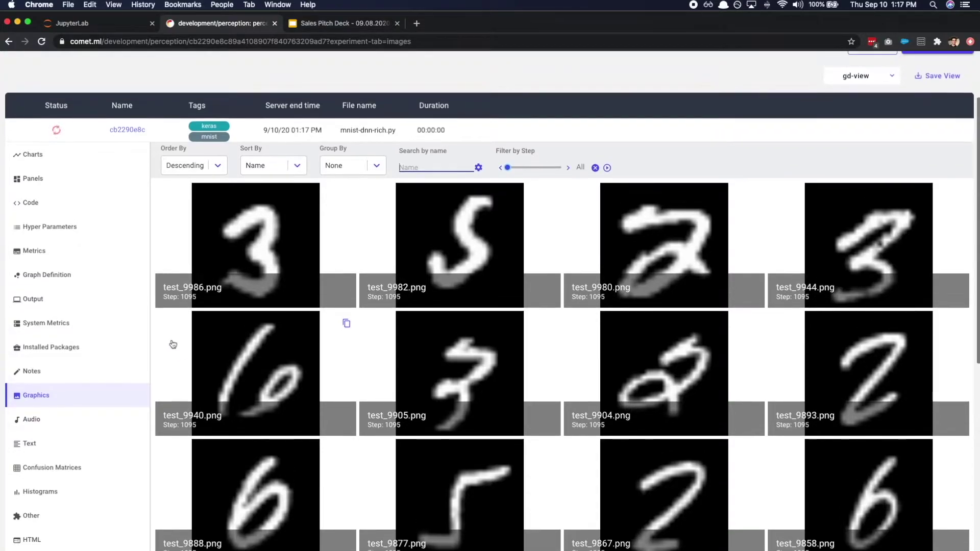
left_click(381, 166)
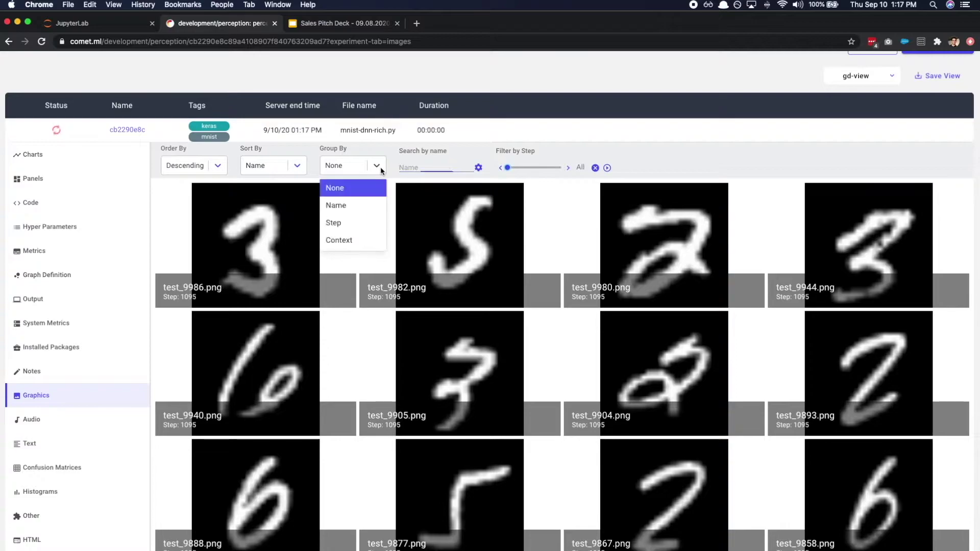
left_click(349, 228)
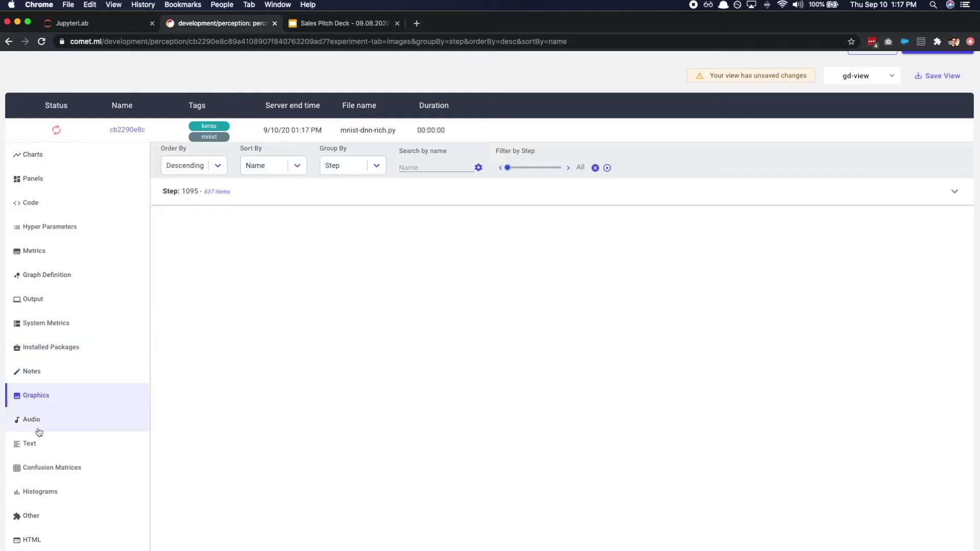
Step: Show the confusion matrix and the six example digits where an actual 2 was predicted as 3
left_click(40, 471)
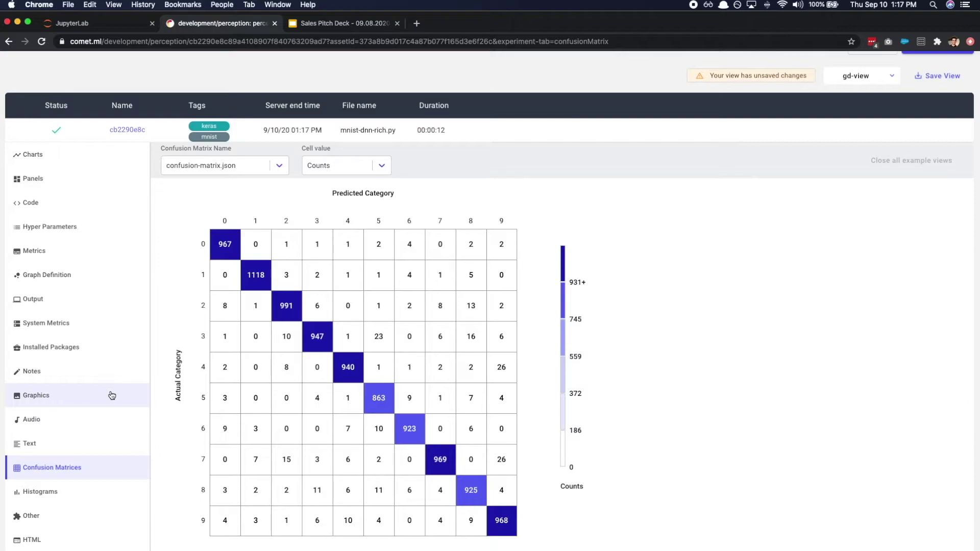
scroll(121, 388, "down", 1)
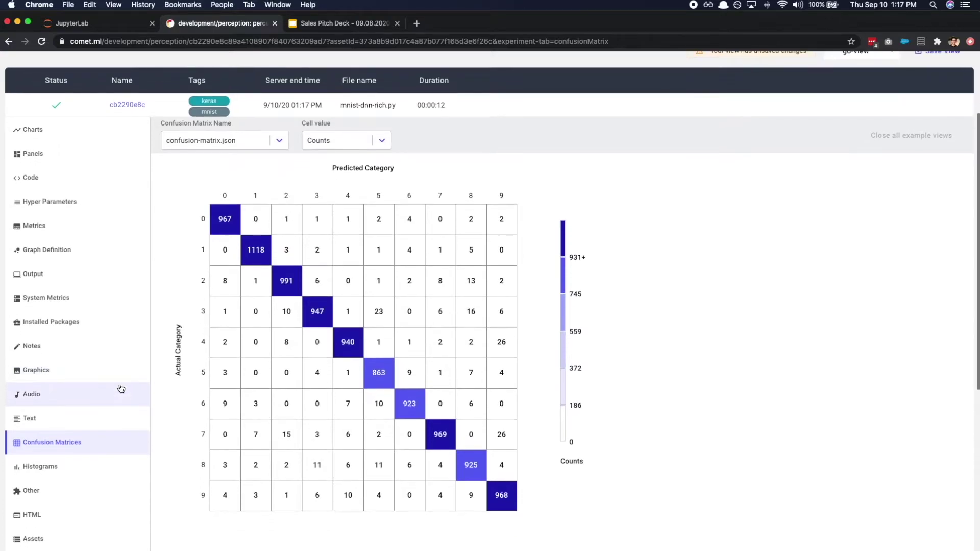
mouse_move(239, 308)
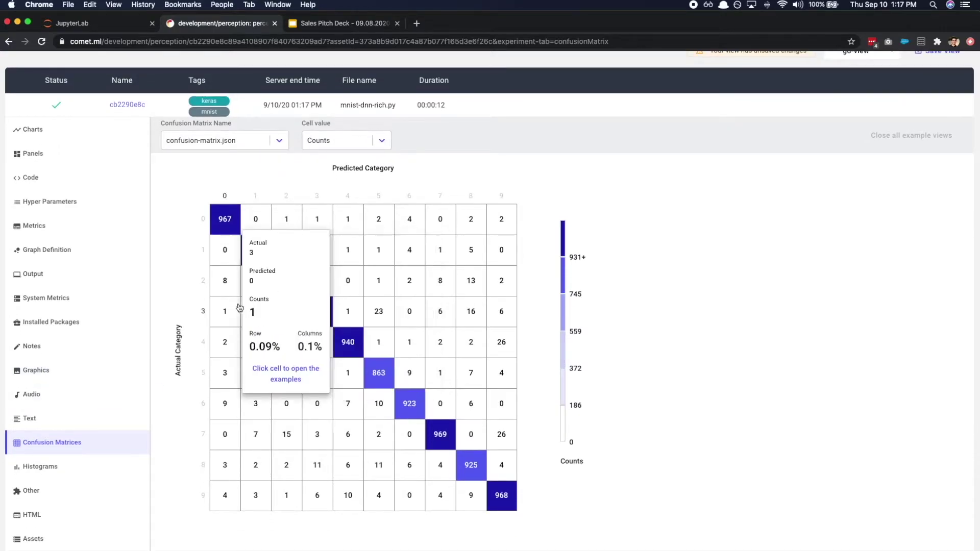
left_click(327, 284)
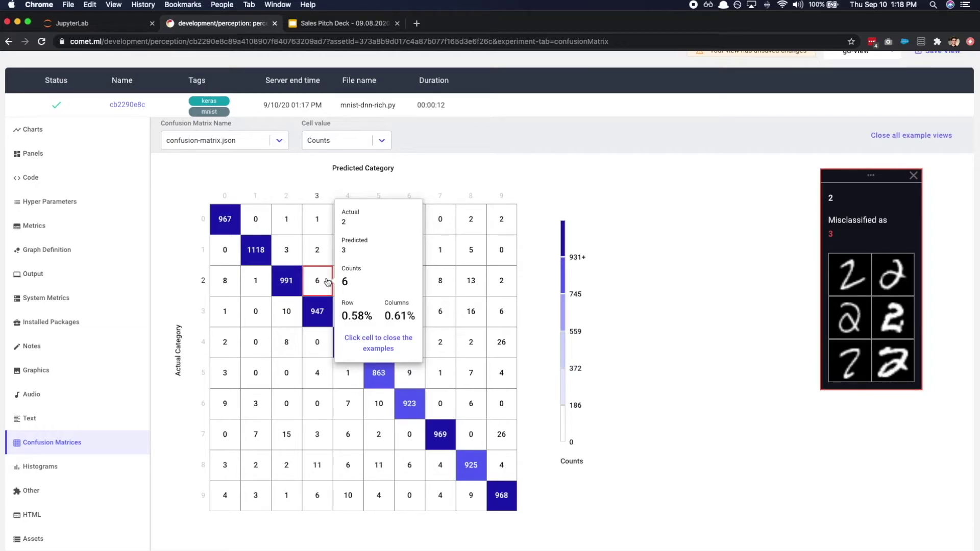
Step: Look at the weight histograms, then list the run's assets with the models folder expanded to mnist-neural-net
left_click(36, 467)
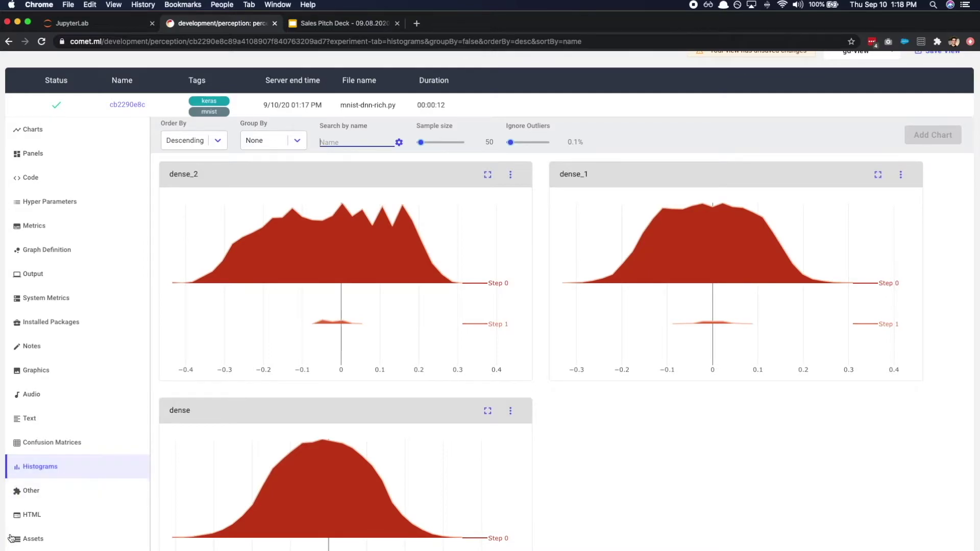
scroll(43, 533, "down", 2)
left_click(45, 498)
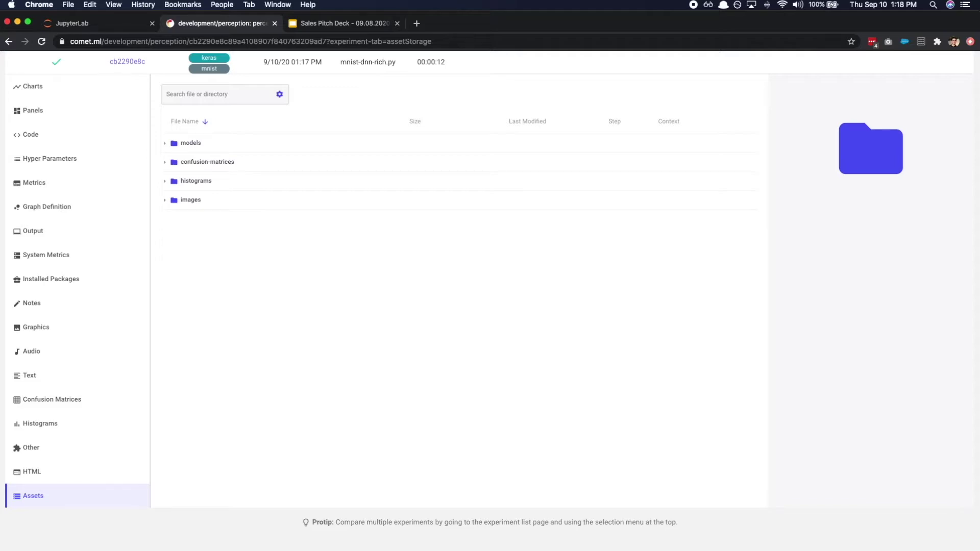
scroll(284, 377, "up", 2)
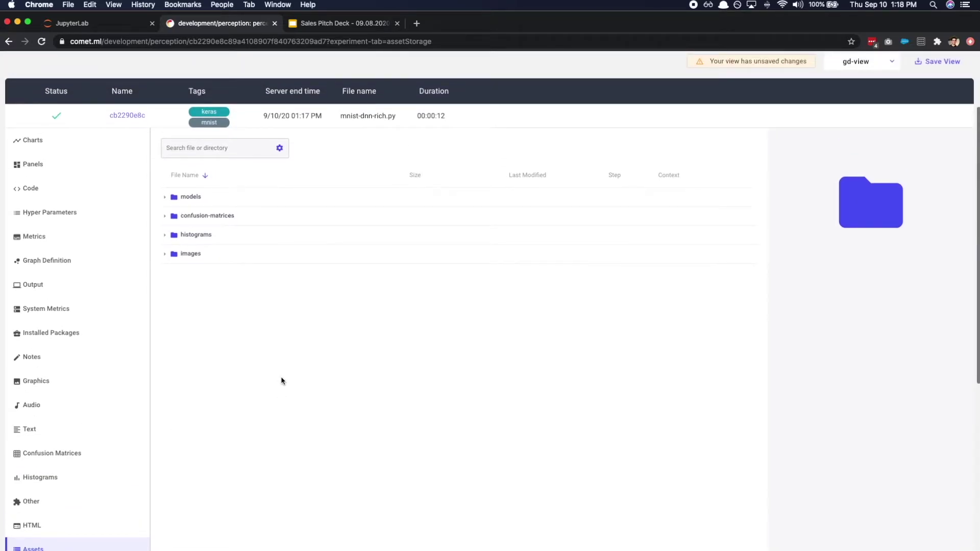
left_click(166, 198)
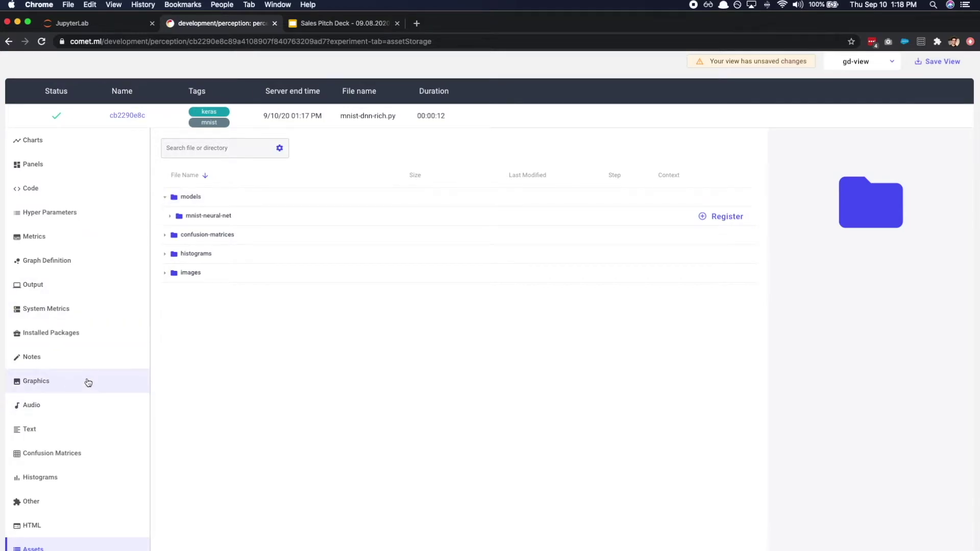
scroll(89, 381, "up", 2)
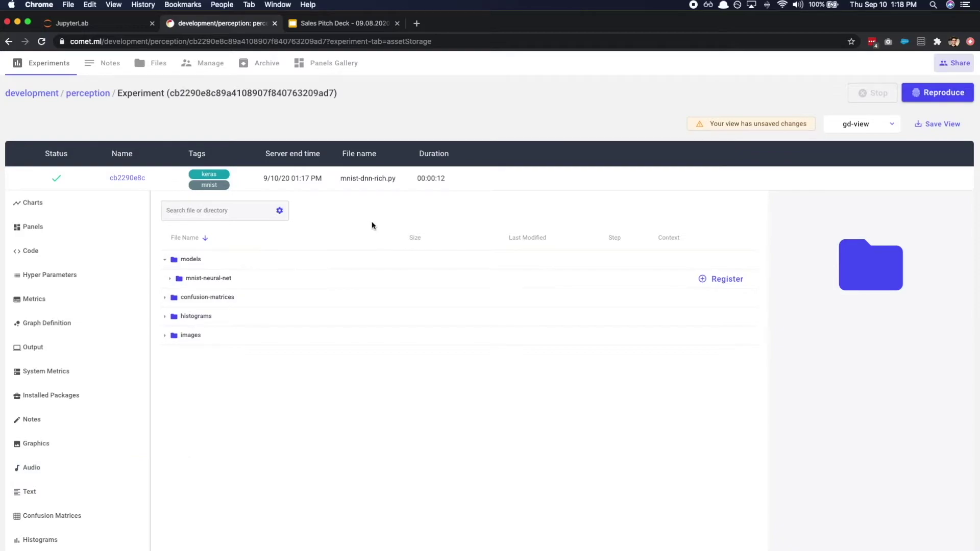
Step: Return to the perception project, hide the panels to scan the 88 experiments, then restore the panels
left_click(88, 94)
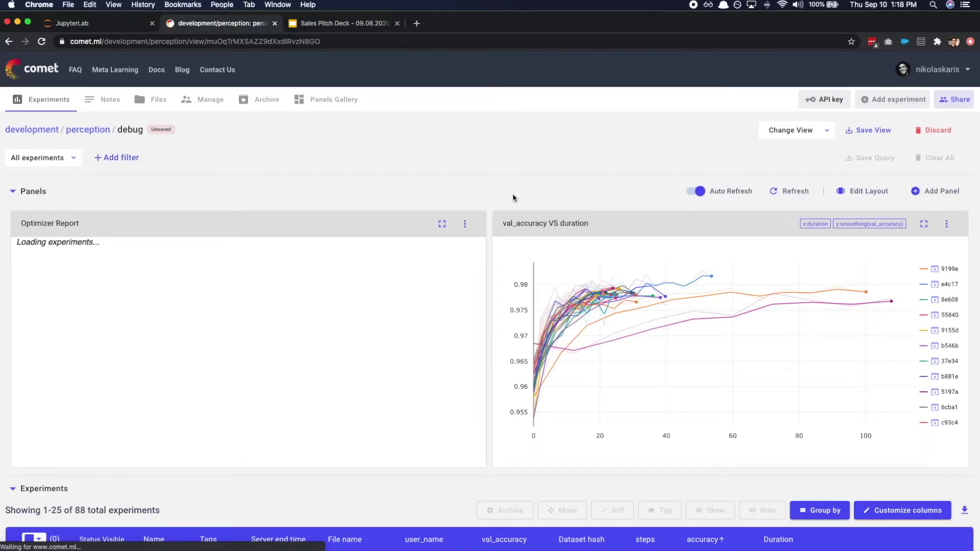
left_click(14, 194)
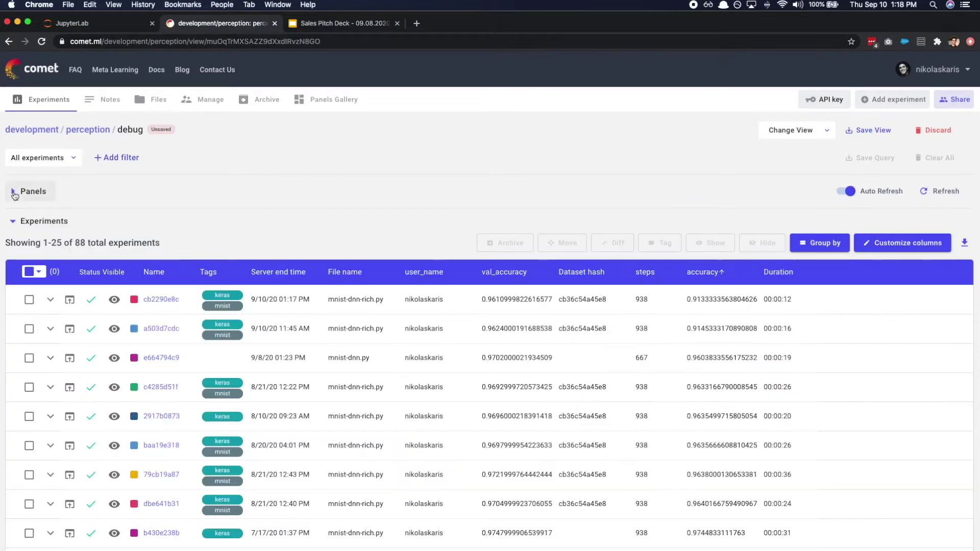
scroll(477, 245, "down", 2)
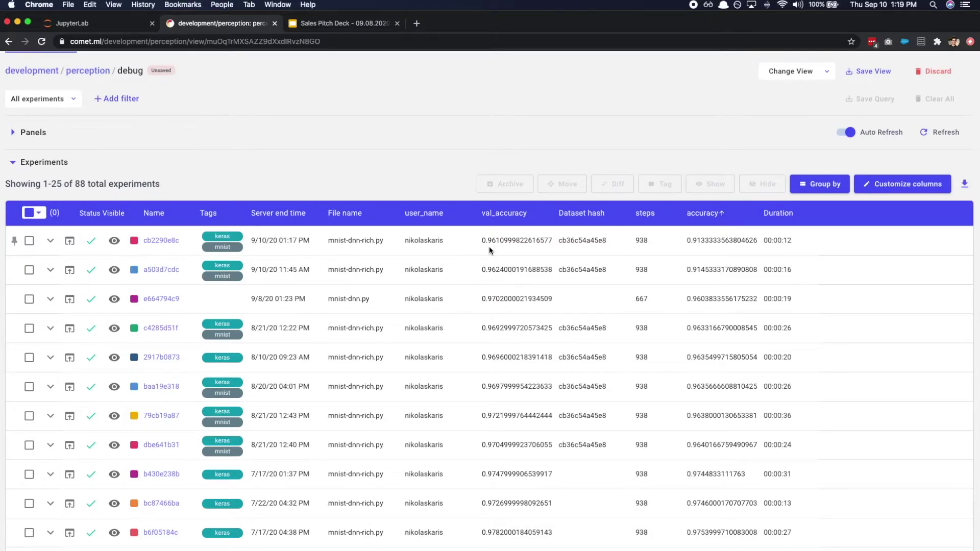
scroll(471, 281, "down", 2)
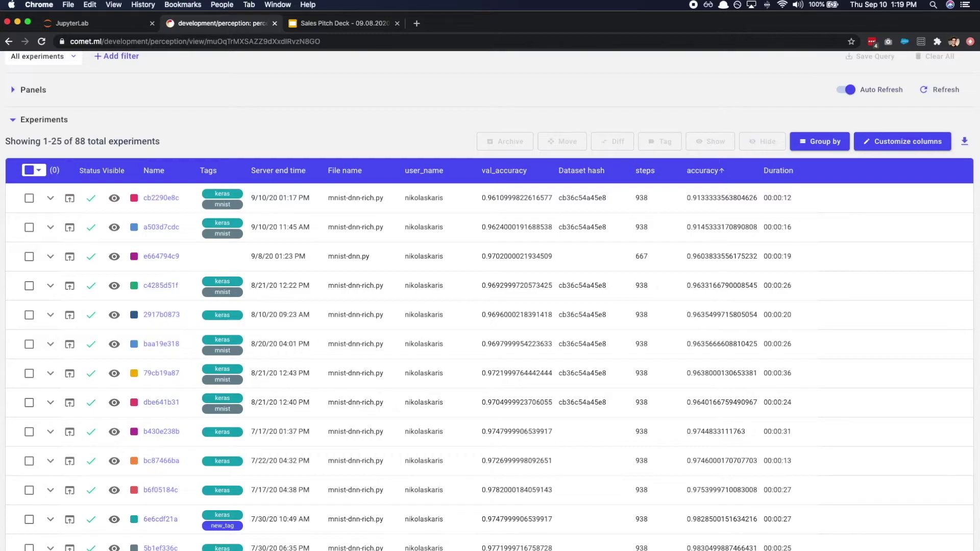
scroll(17, 291, "up", 3)
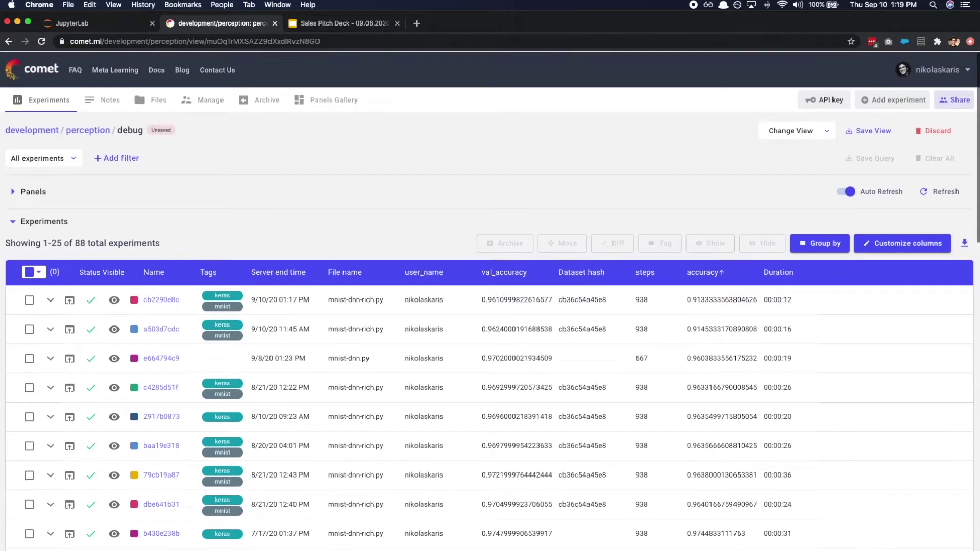
left_click(15, 193)
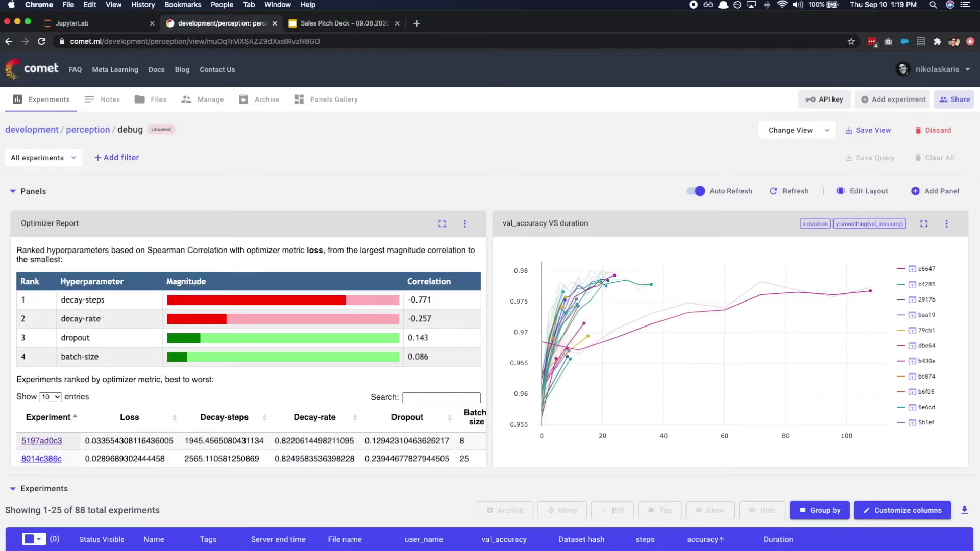
Step: View the val_accuracy vs duration chart fullscreen, close it, and bring up the Add Panel gallery
left_click(925, 225)
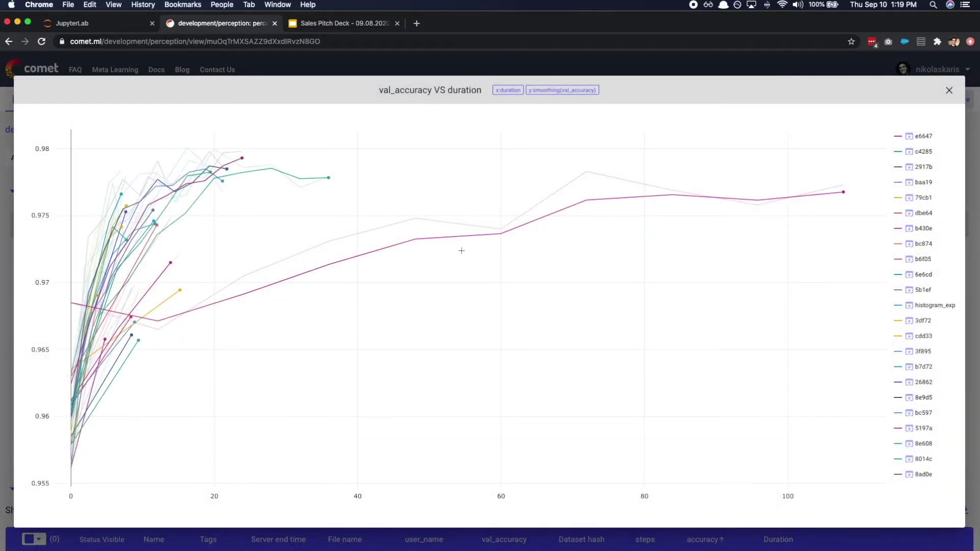
mouse_move(171, 261)
left_click(949, 91)
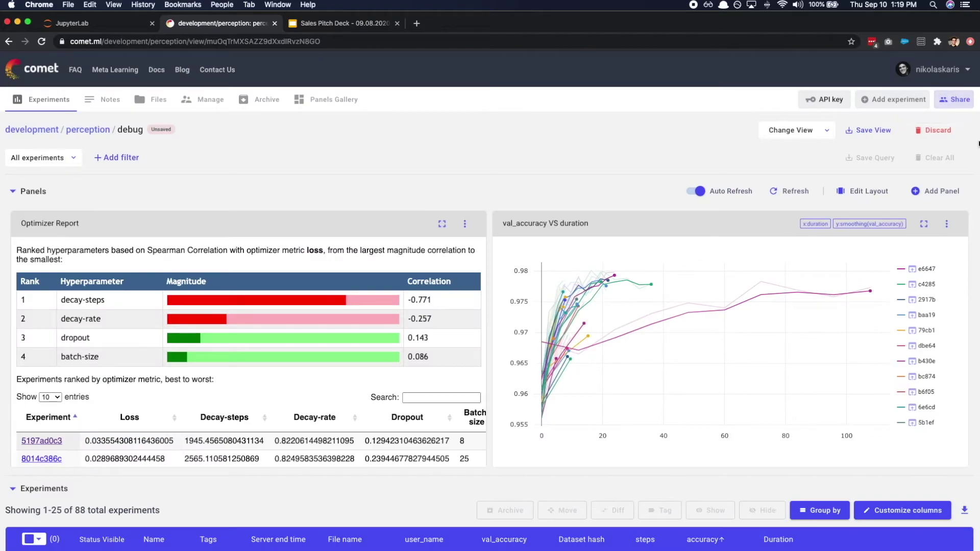
left_click(937, 196)
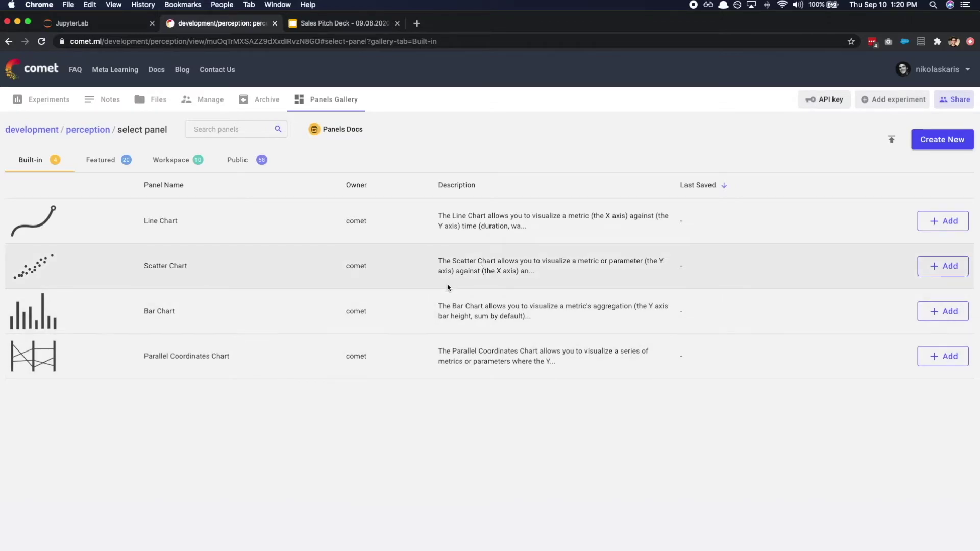
left_click(947, 141)
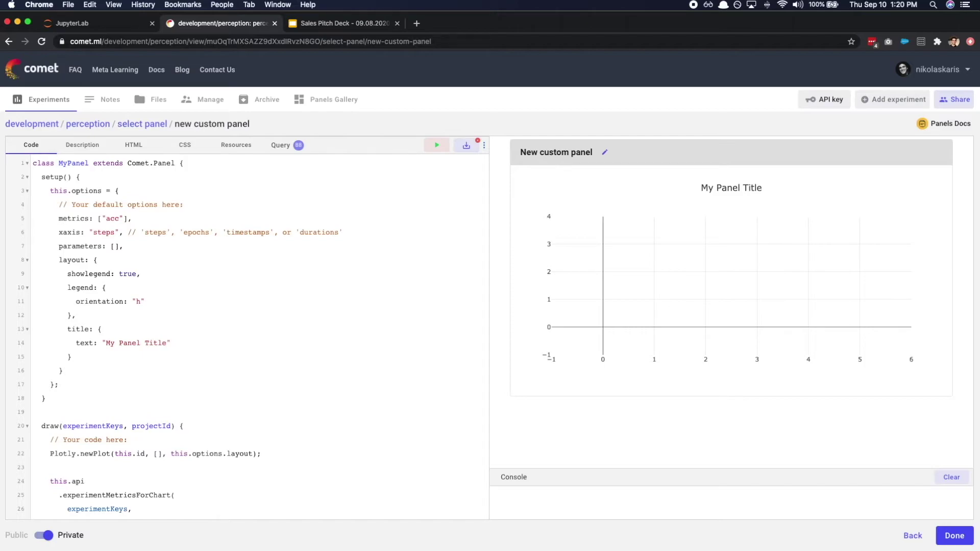
scroll(65, 435, "down", 3)
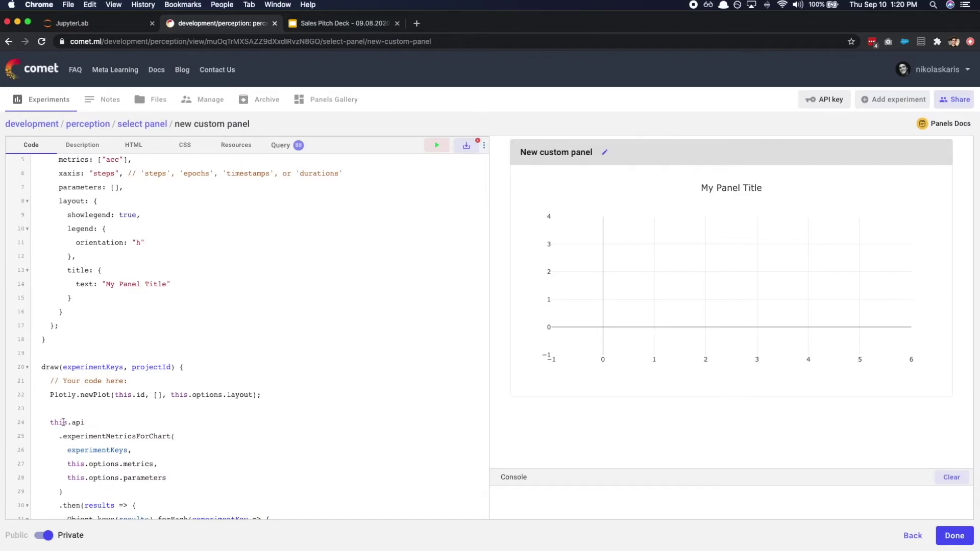
left_click_drag(50, 422, 178, 483)
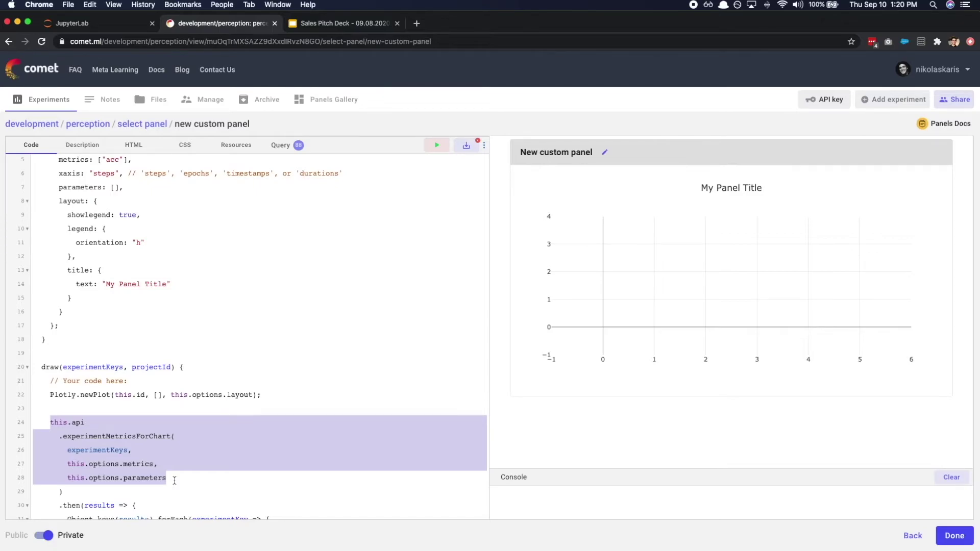
left_click(145, 407)
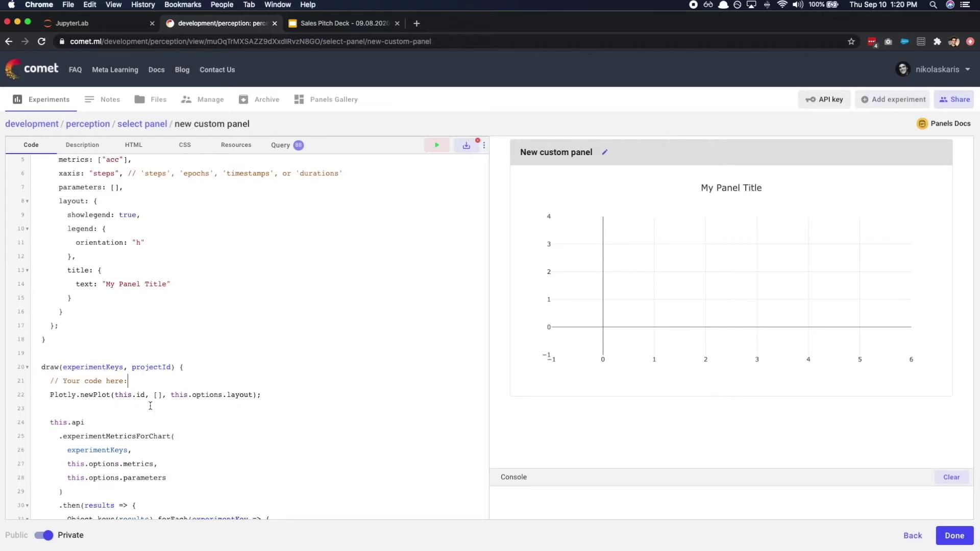
key("Up")
key("Up")
Step: Go back to the panel gallery, browse the 58 public community panels, then return to Built-in charts
left_click(147, 126)
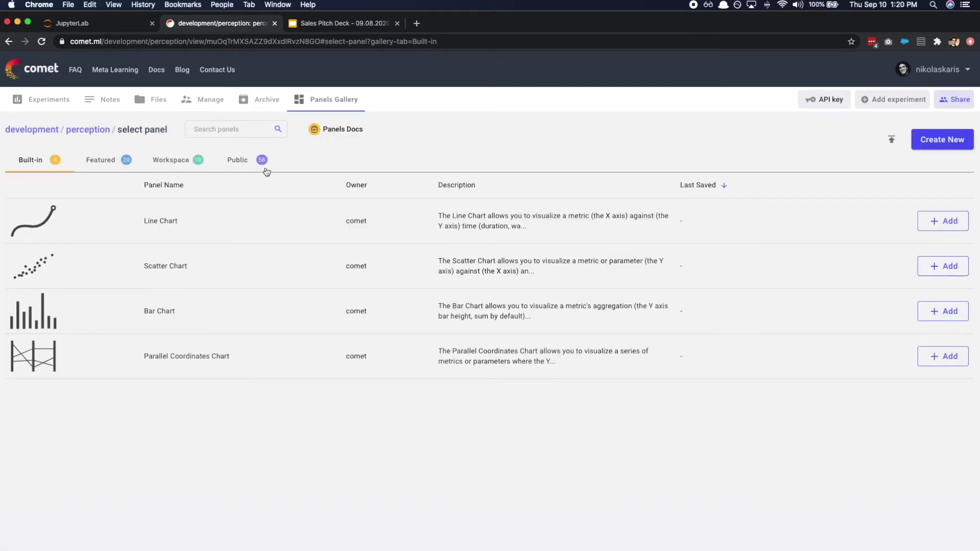
left_click(240, 161)
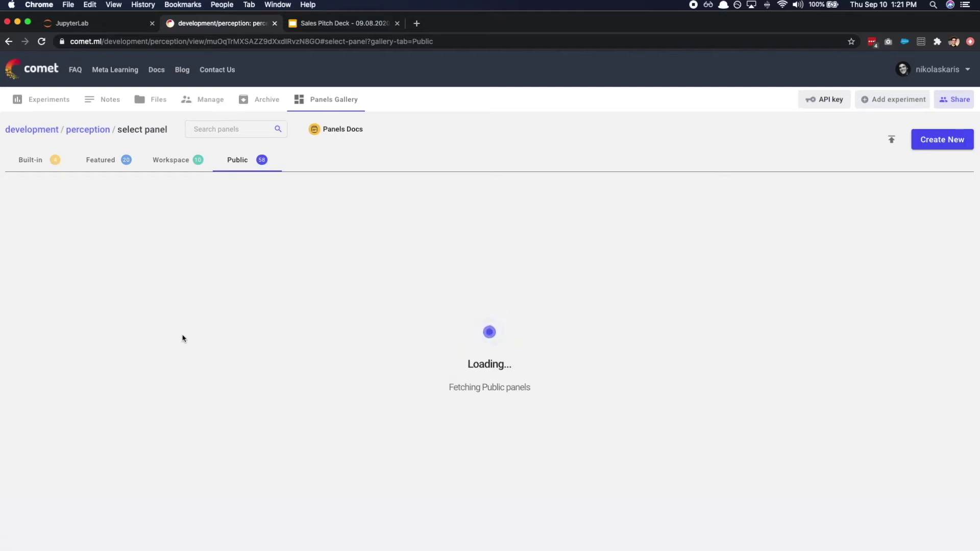
scroll(187, 359, "down", 2)
scroll(186, 359, "down", 6)
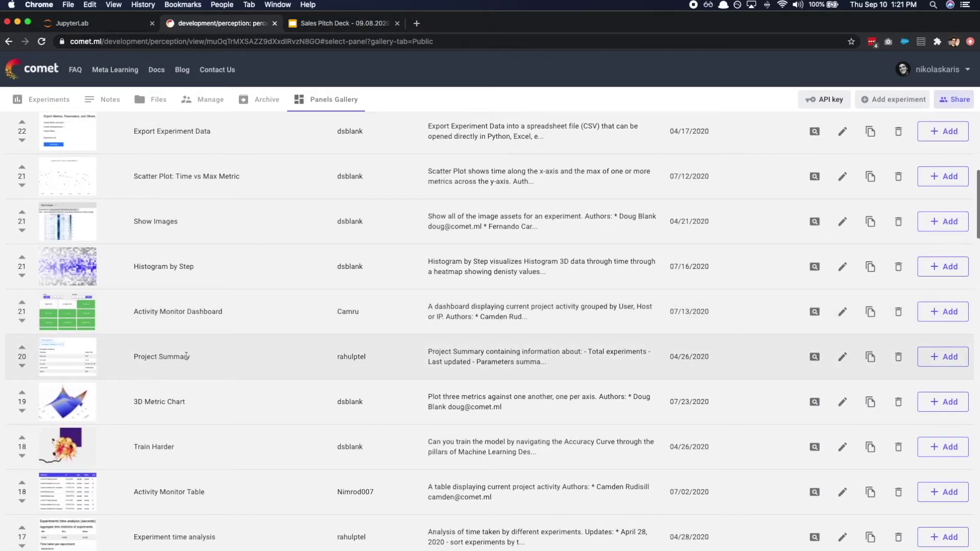
scroll(188, 354, "down", 5)
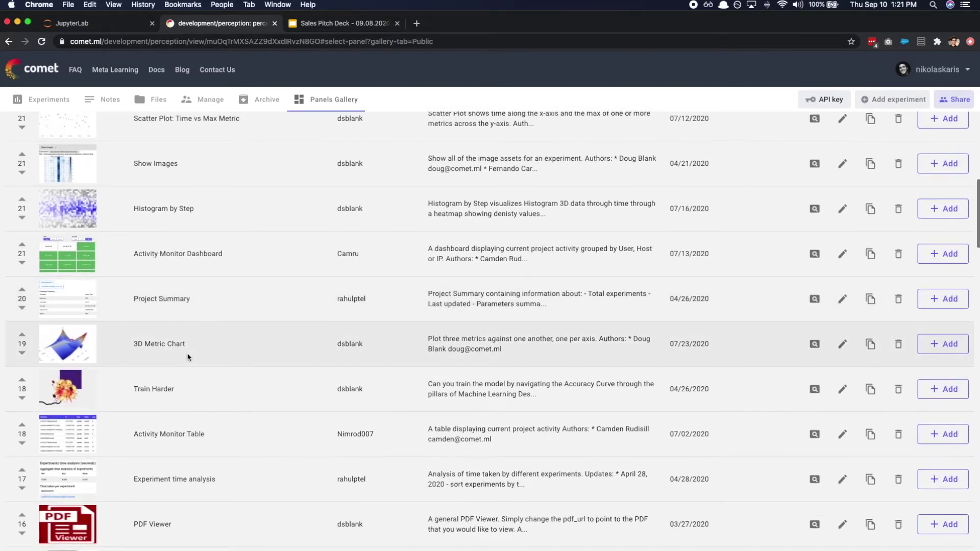
scroll(188, 358, "down", 7)
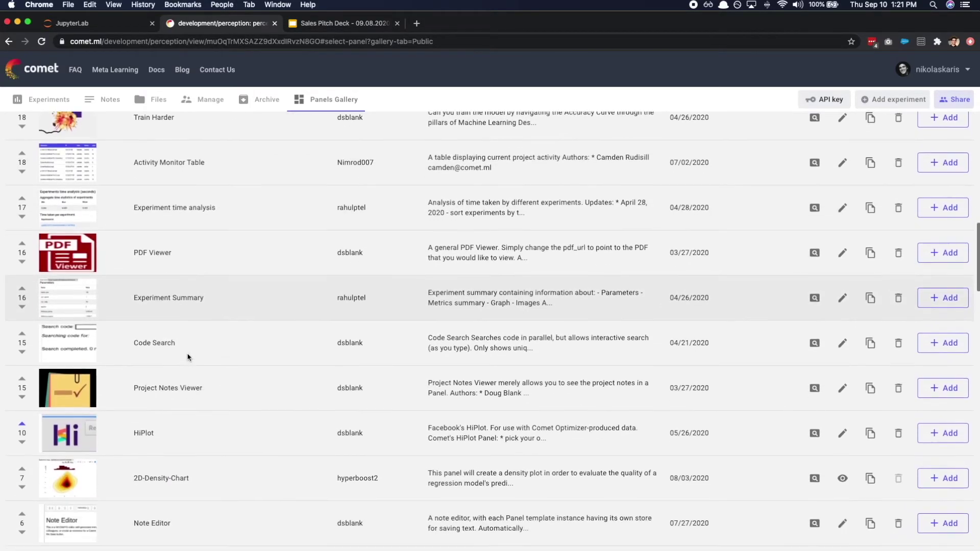
scroll(188, 357, "down", 3)
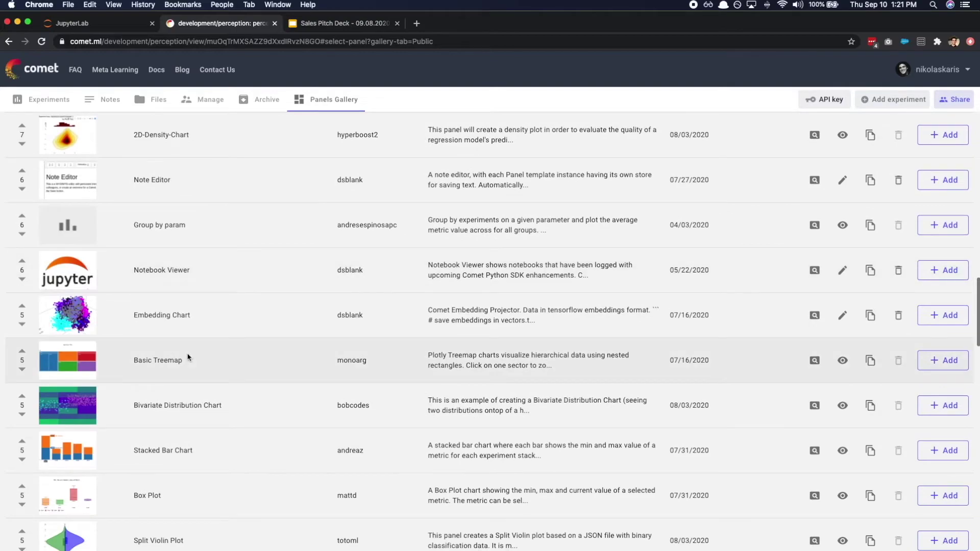
scroll(188, 358, "up", 6)
scroll(189, 356, "up", 15)
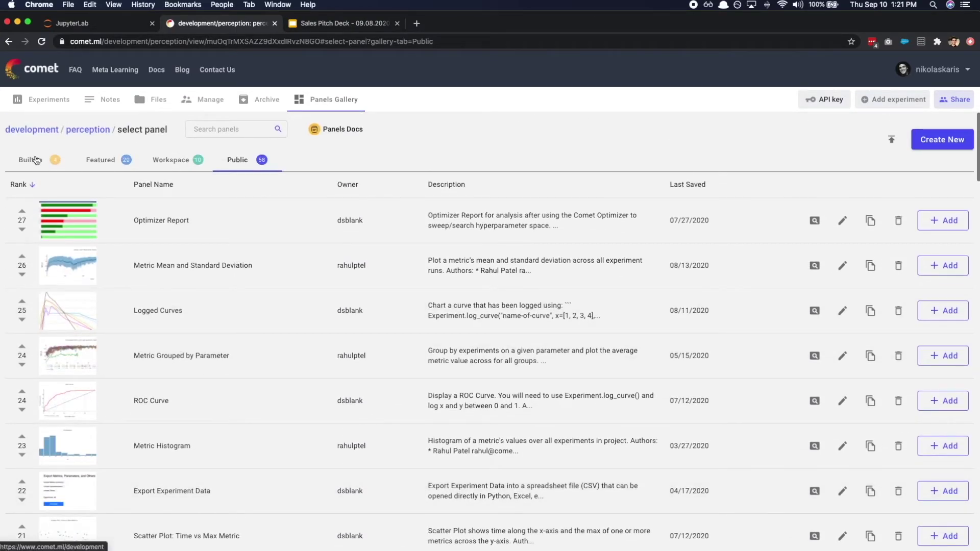
left_click(38, 160)
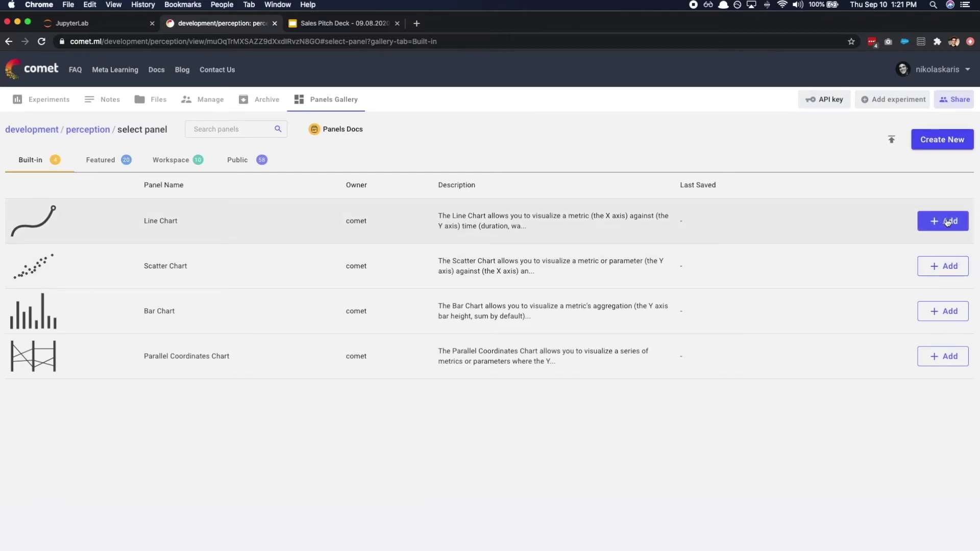
Step: Add a Line Chart of Loss, smoothed at 0.477, against epoch to the dashboard
left_click(943, 221)
left_click(181, 204)
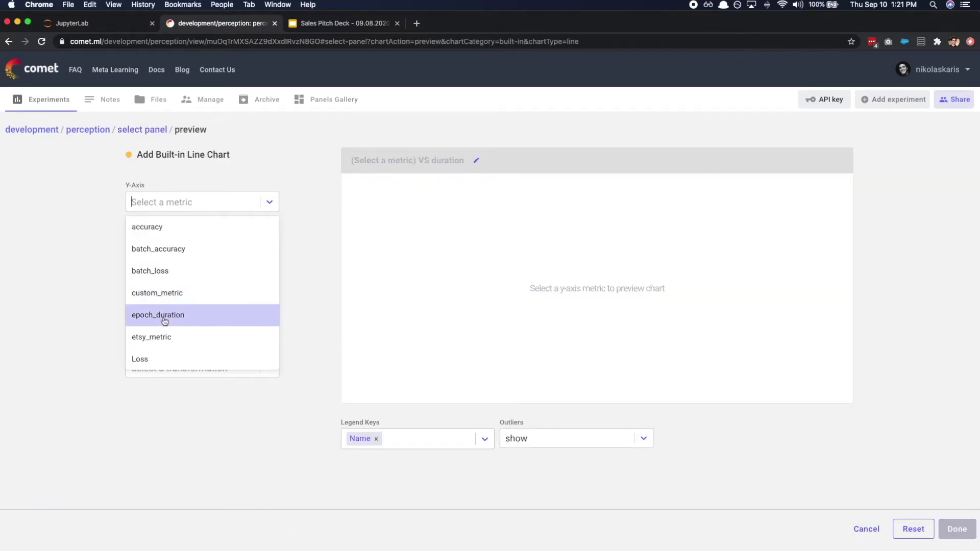
left_click(153, 359)
left_click(206, 248)
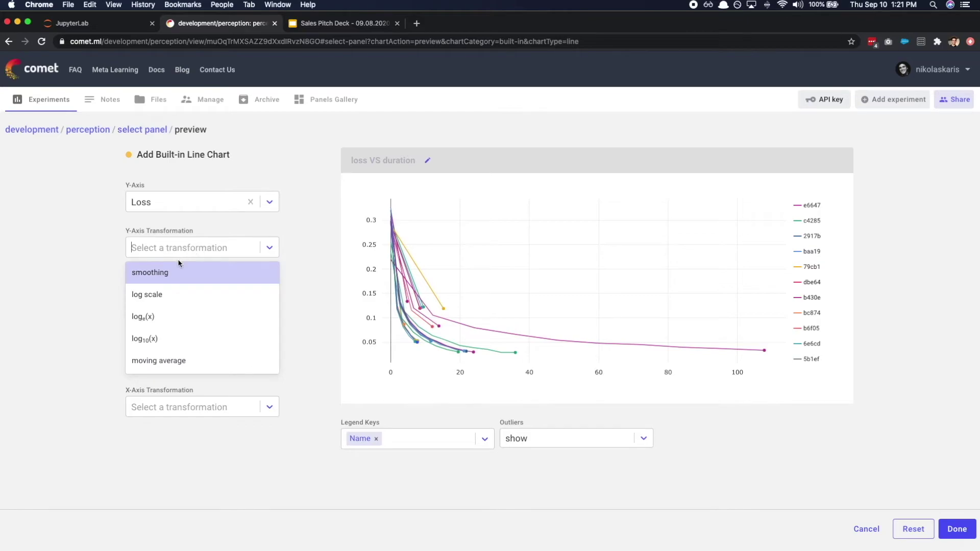
left_click(160, 275)
left_click_drag(129, 289, 161, 290)
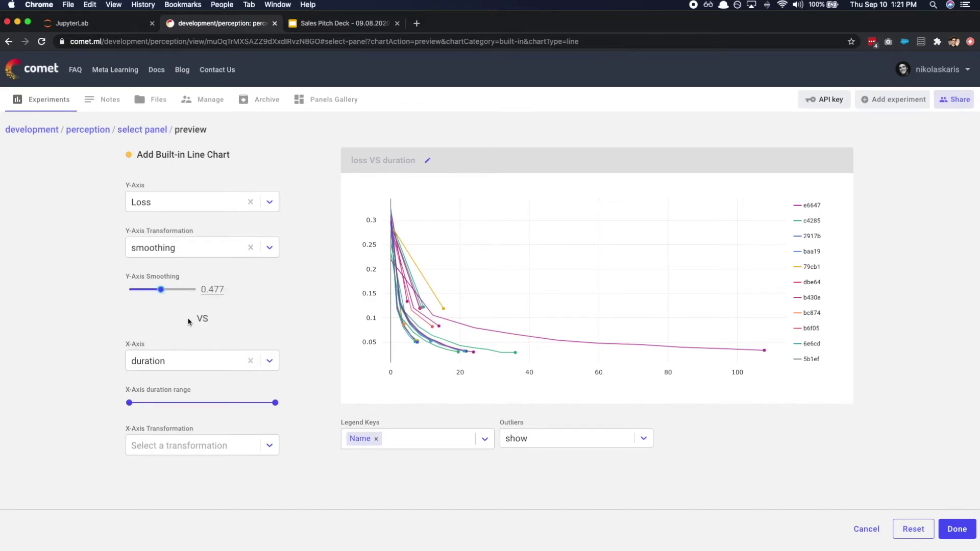
left_click(269, 361)
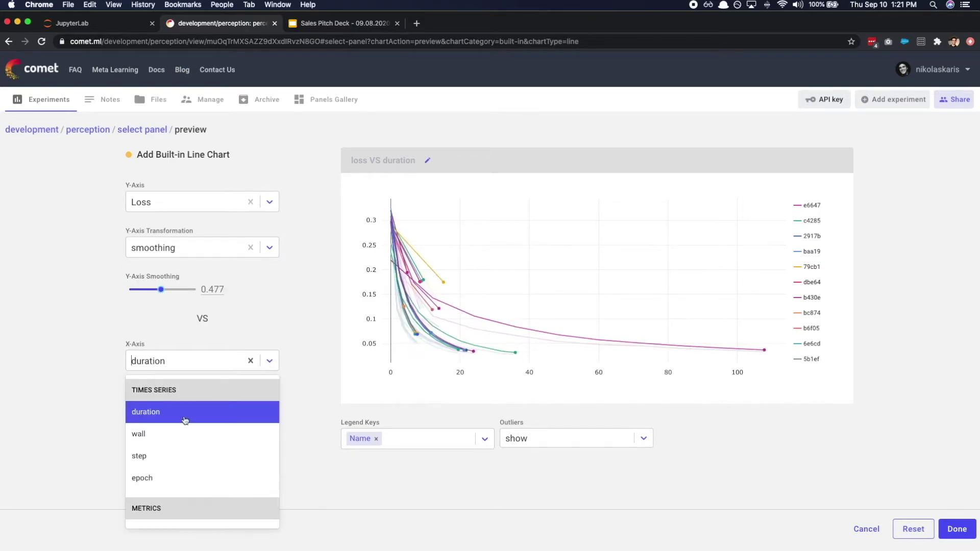
left_click(140, 478)
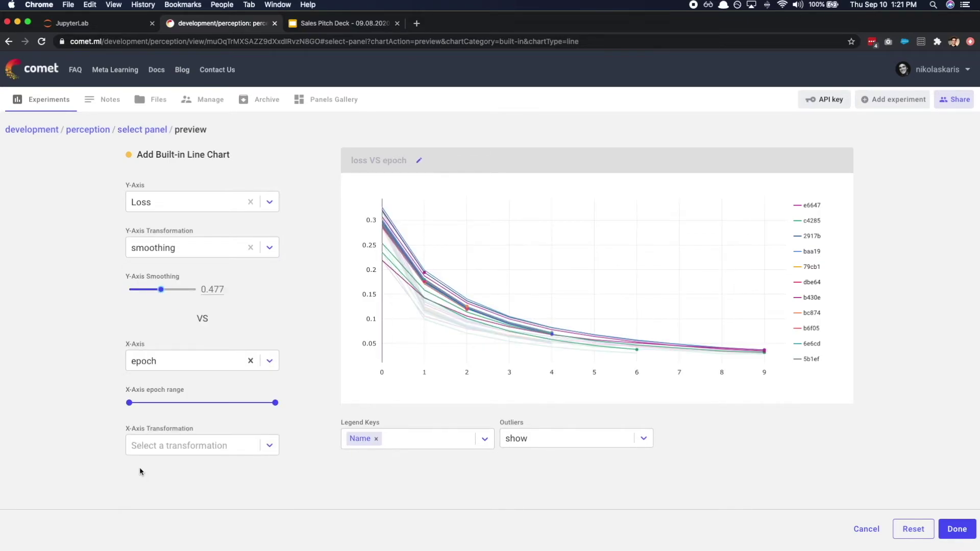
left_click(958, 529)
scroll(502, 436, "down", 1)
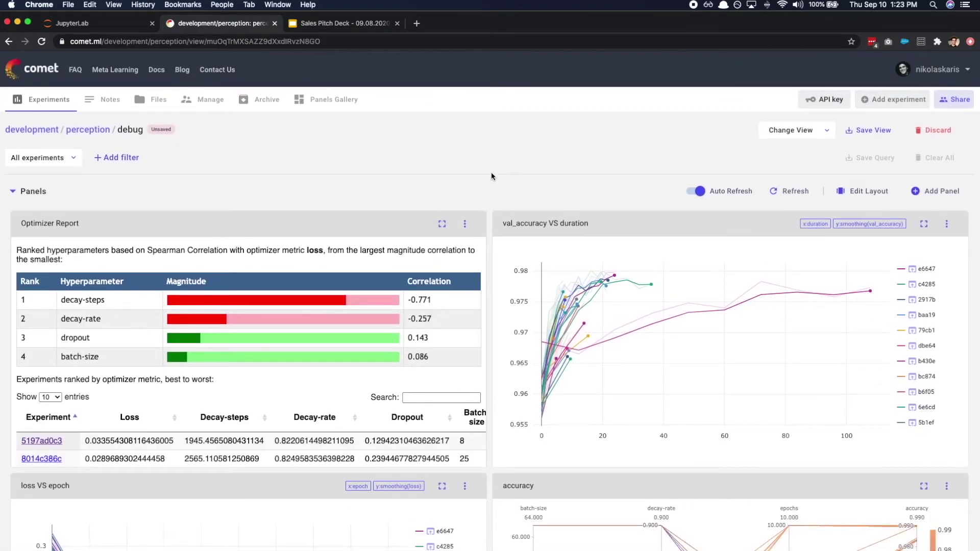
Step: Brush the parallel-coordinates chart's decay-rate axis to roughly 0.807–0.822 to filter the runs
scroll(491, 174, "down", 3)
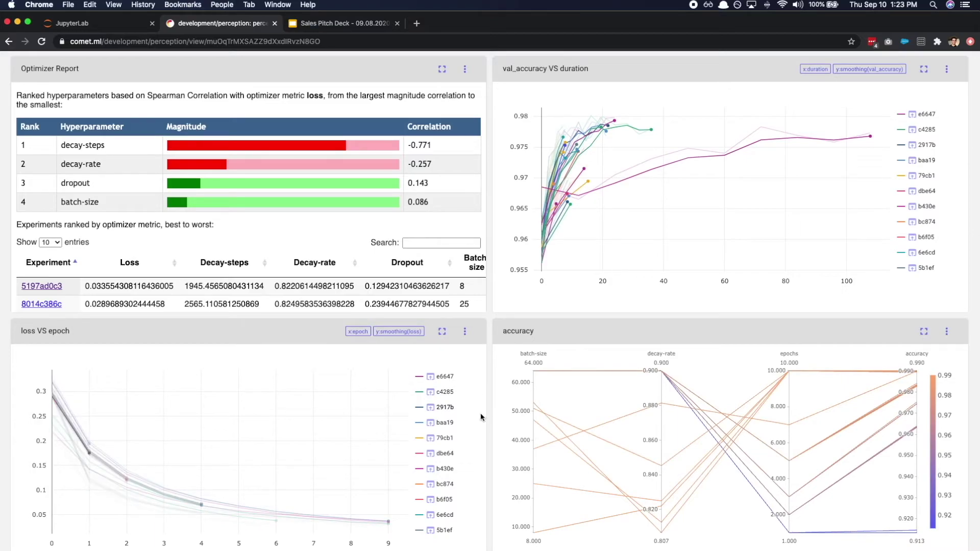
scroll(507, 419, "down", 1)
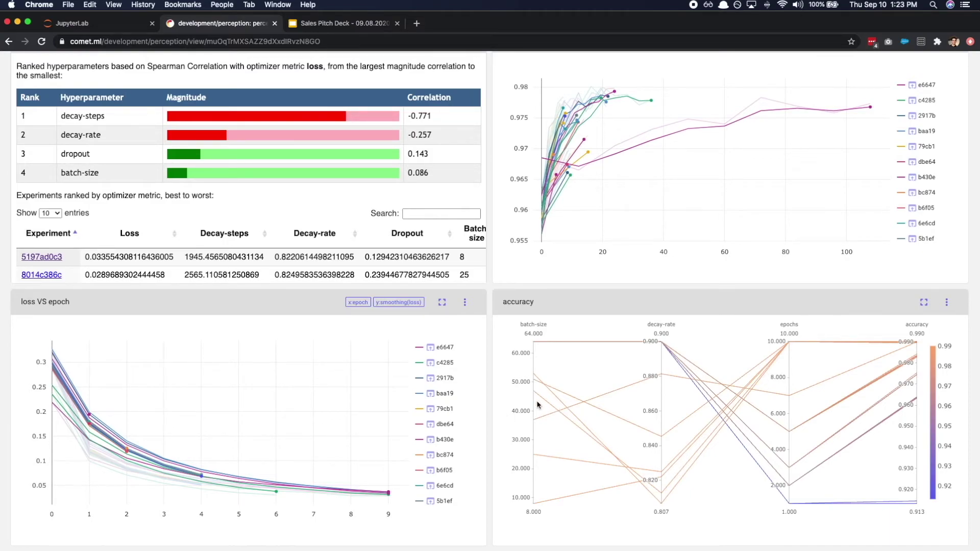
scroll(537, 404, "down", 2)
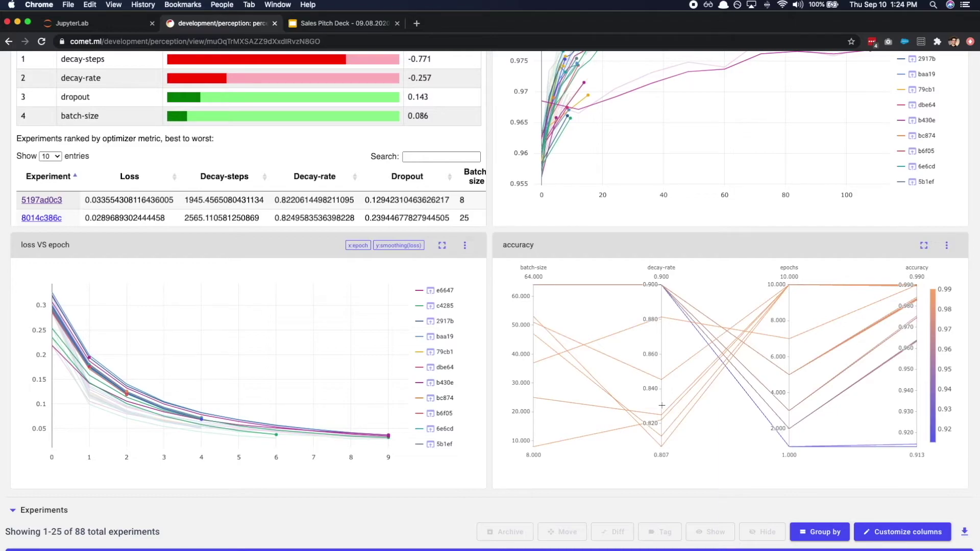
left_click_drag(663, 405, 663, 458)
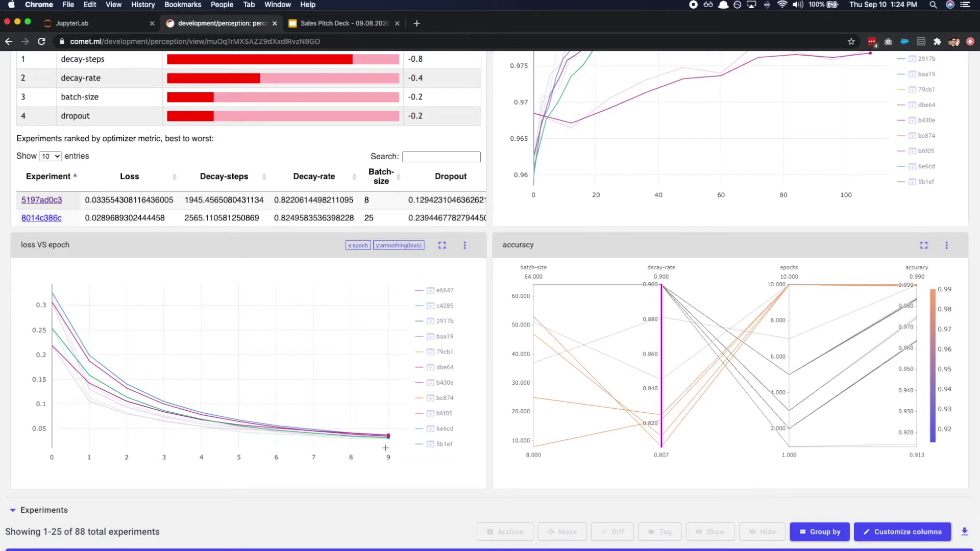
Step: Scroll to the end of the experiments table to see the top-accuracy runs, reaching about 0.9901
scroll(383, 448, "down", 5)
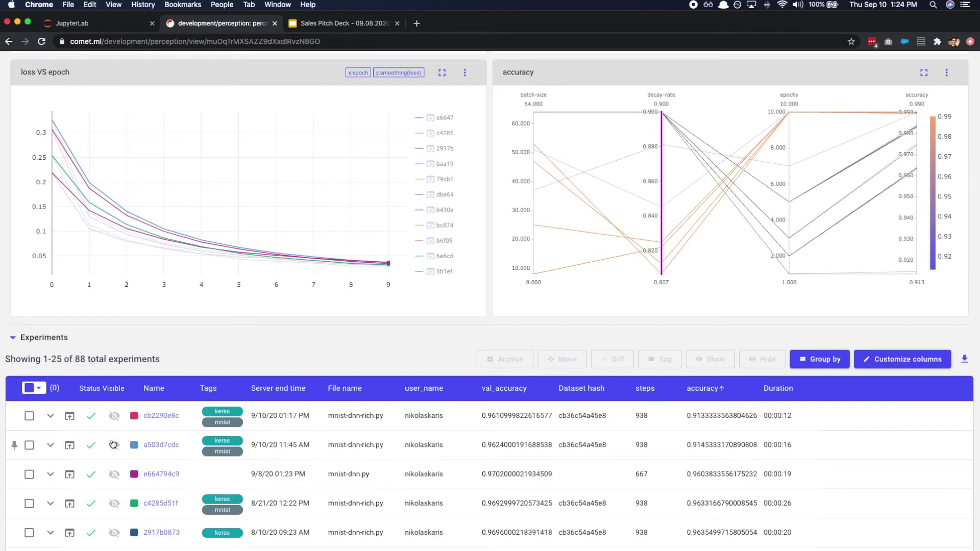
scroll(225, 460, "down", 3)
scroll(224, 459, "down", 1)
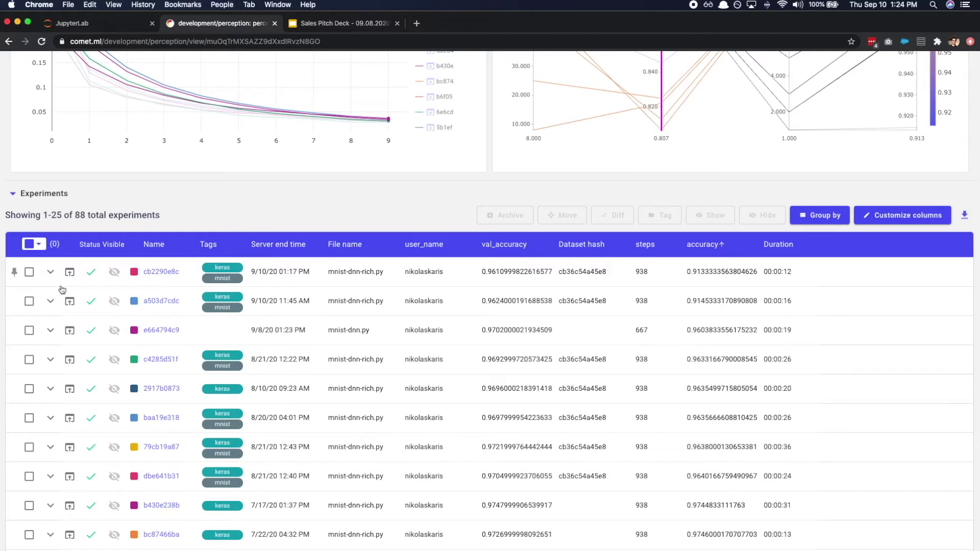
scroll(62, 289, "down", 15)
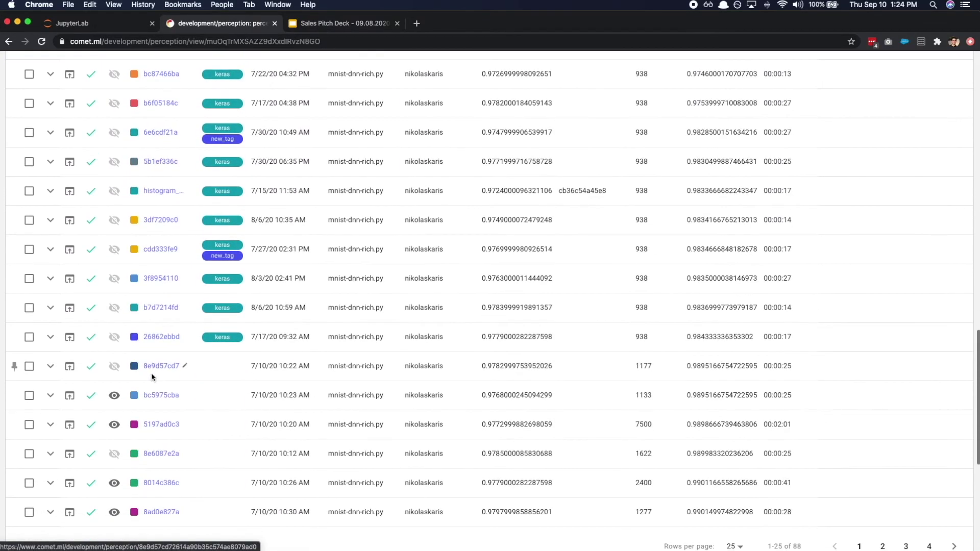
scroll(151, 378, "down", 2)
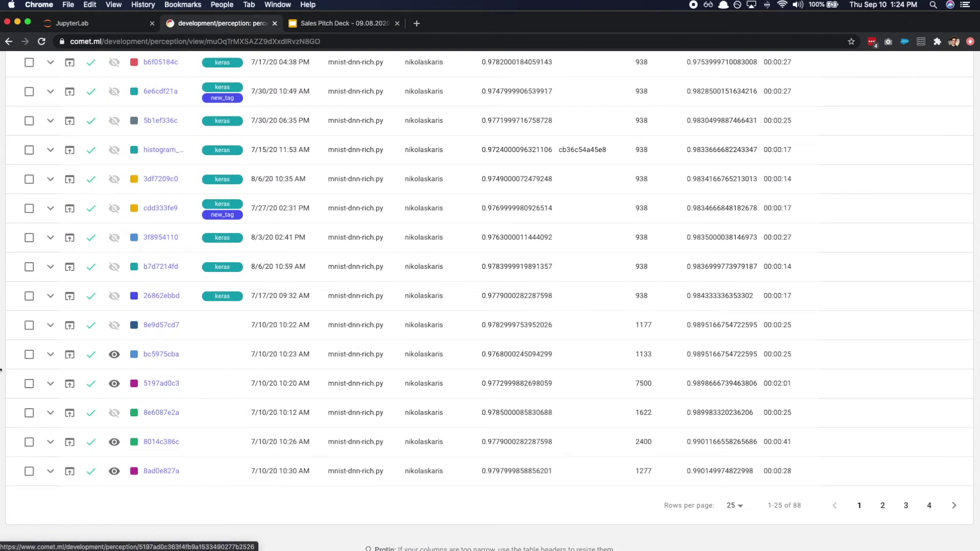
Step: Select experiments bc5975cba and 5197ad0c3 and diff them side by side
left_click(30, 355)
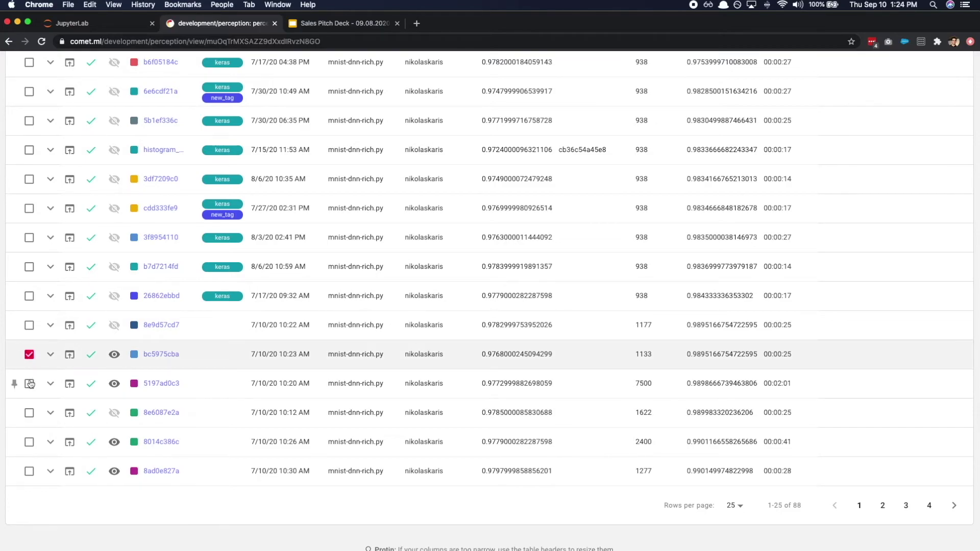
left_click(29, 385)
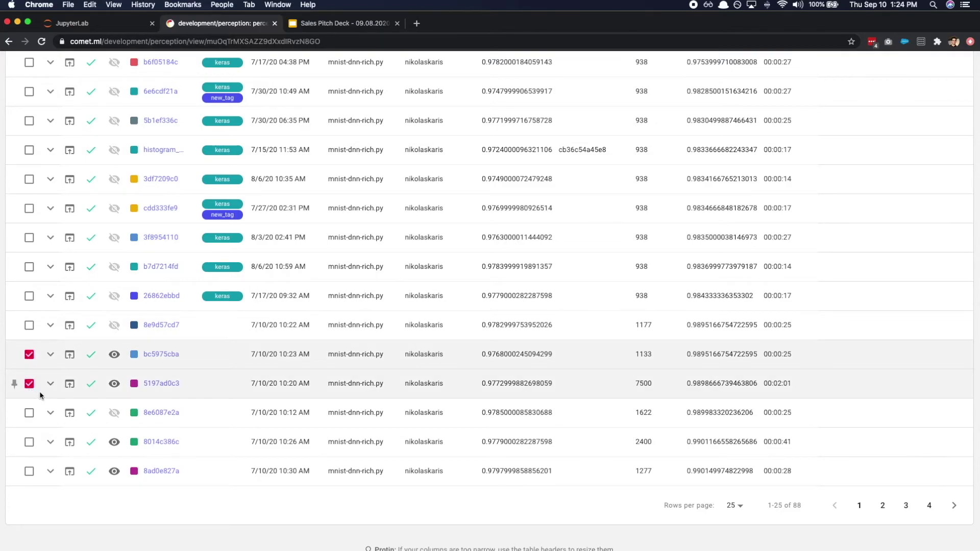
scroll(390, 331, "up", 3)
scroll(390, 331, "up", 10)
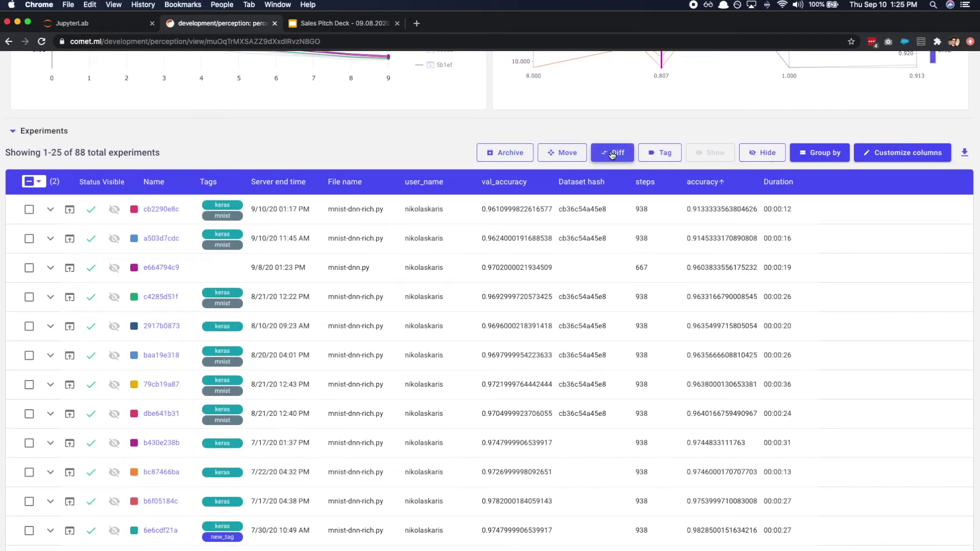
left_click(613, 154)
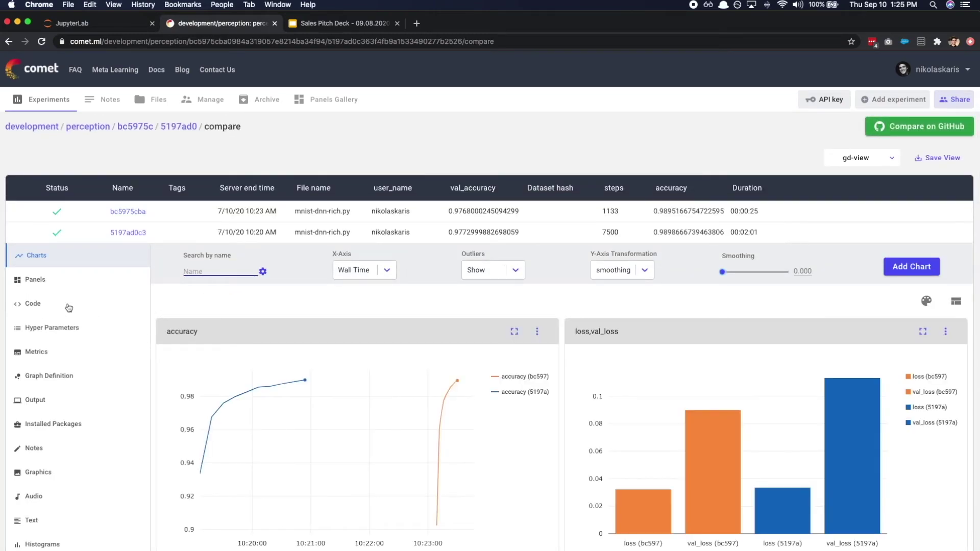
Step: Review the two runs' code, hyperparameter, metric, installed-package and graph-definition differences
left_click(34, 305)
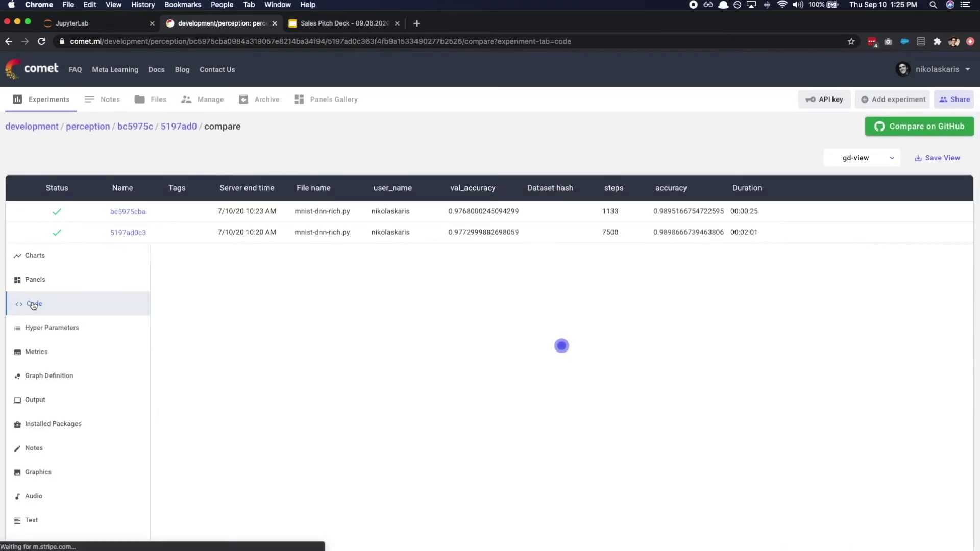
left_click(44, 328)
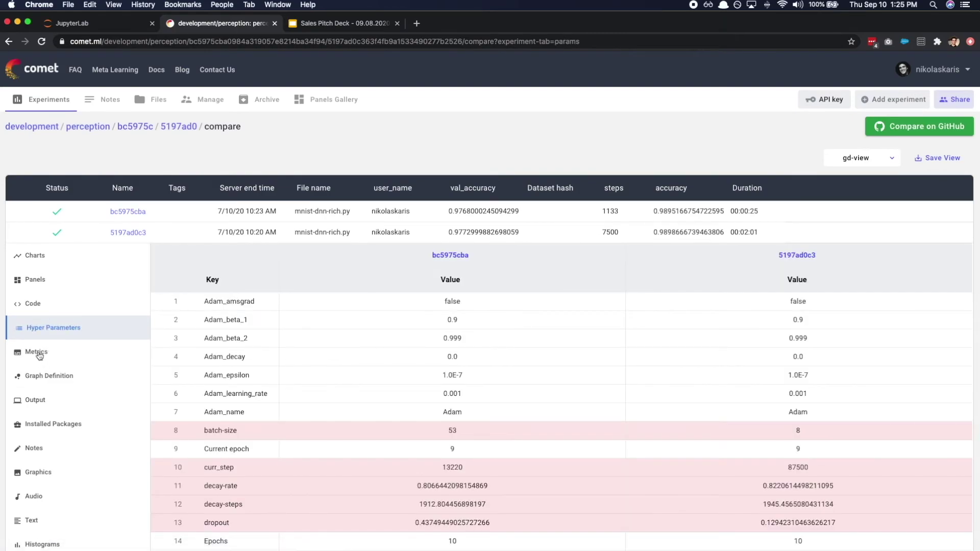
left_click(39, 356)
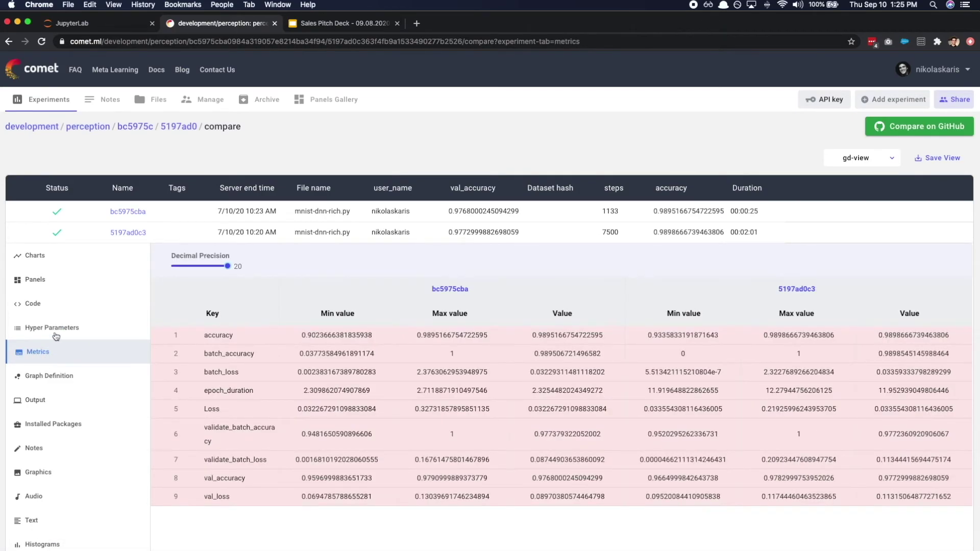
left_click(56, 431)
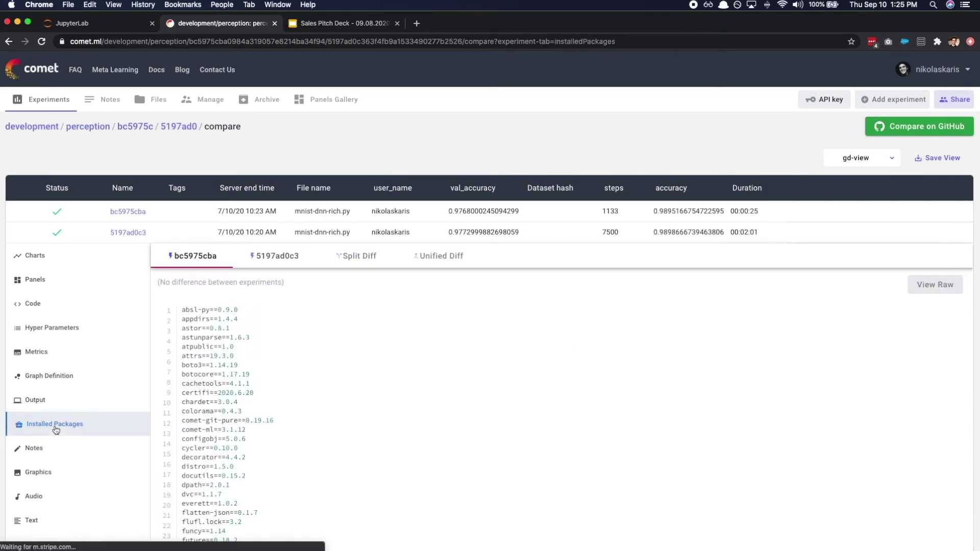
left_click(37, 379)
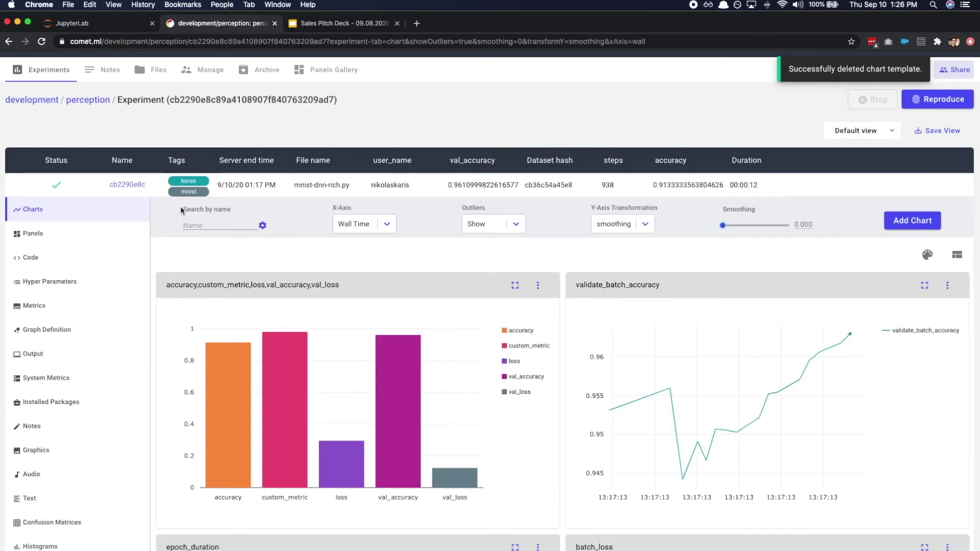
Step: Show experiment cb2290e8c's stored assets with the models folder expanded to reveal mnist-neural-net
scroll(173, 249, "down", 2)
scroll(174, 248, "down", 4)
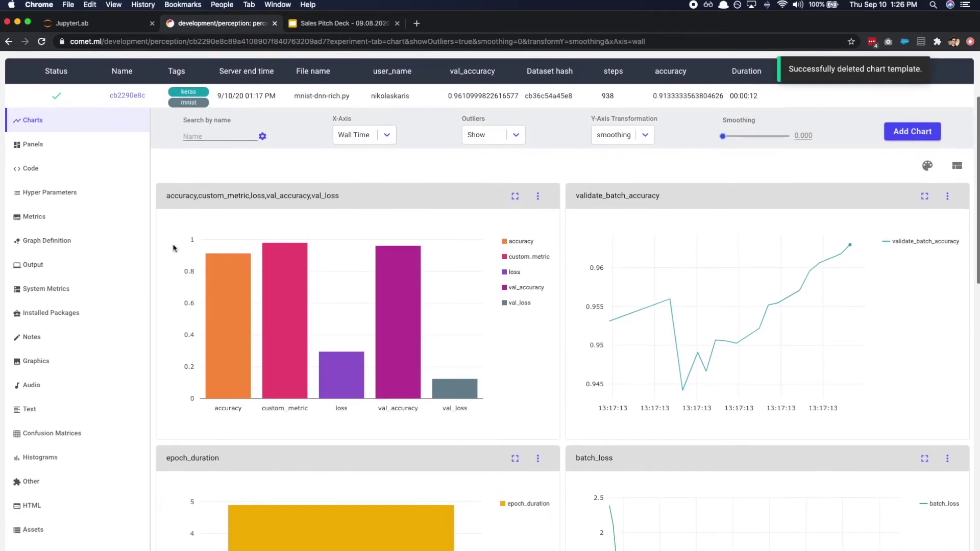
scroll(173, 248, "down", 3)
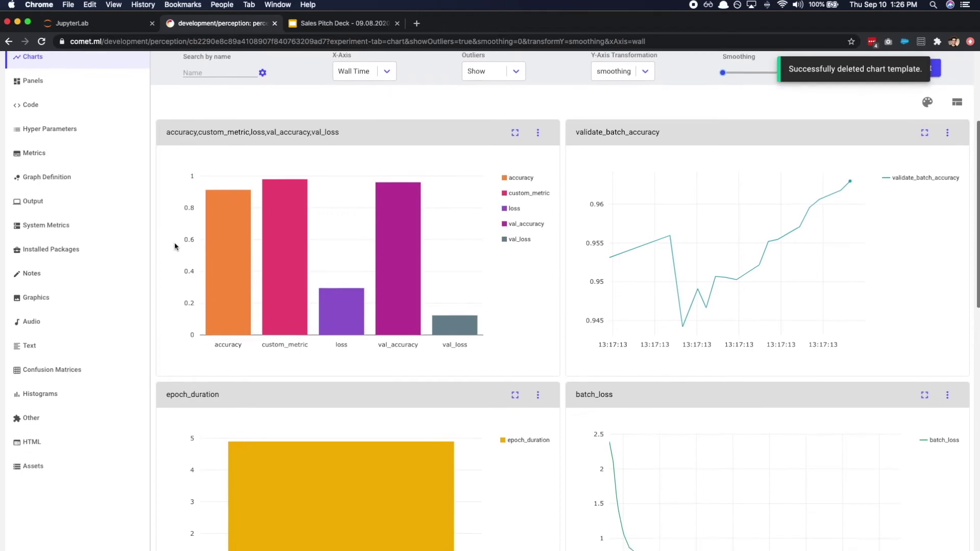
scroll(174, 246, "up", 2)
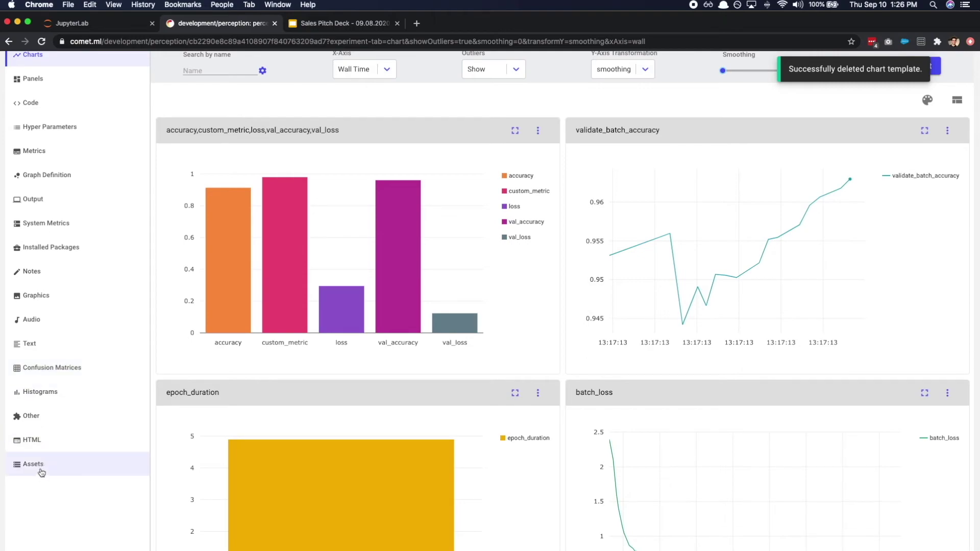
left_click(40, 471)
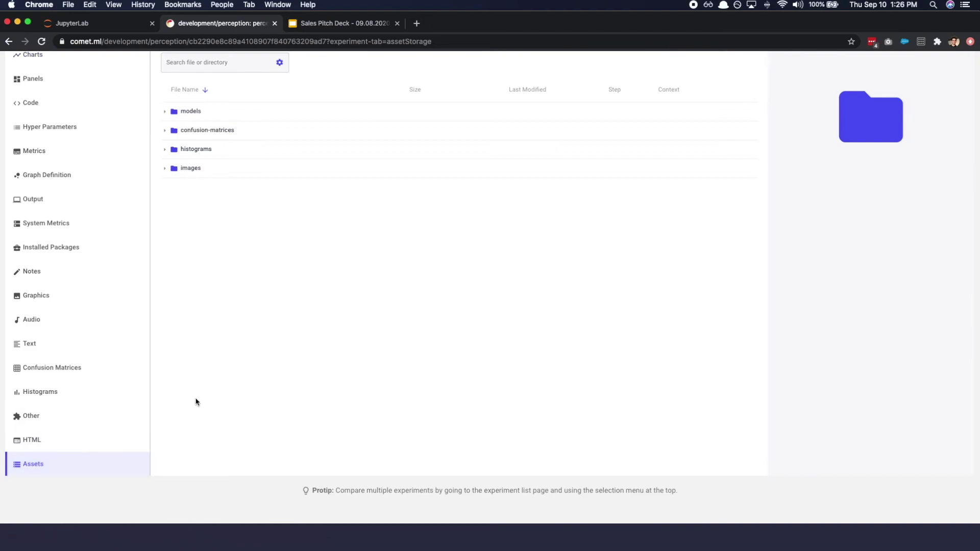
scroll(221, 304, "up", 2)
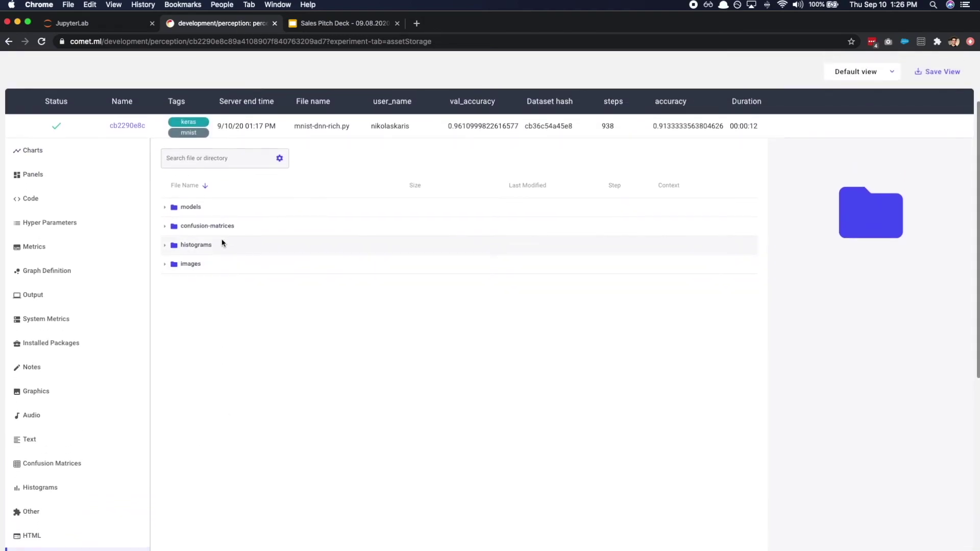
left_click(165, 206)
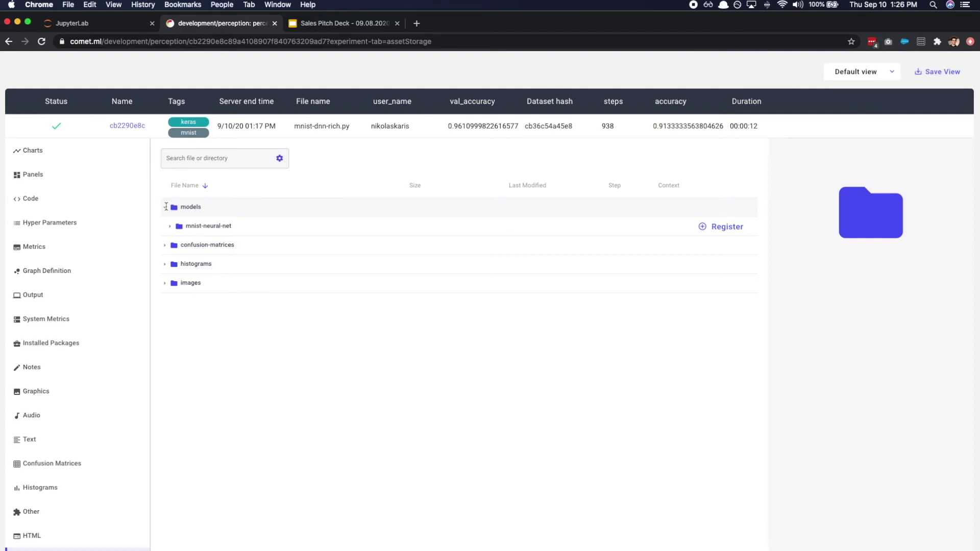
Step: Save the experiment's model to the existing mnist-neural-net registry entry as version 1.0.17
left_click(727, 229)
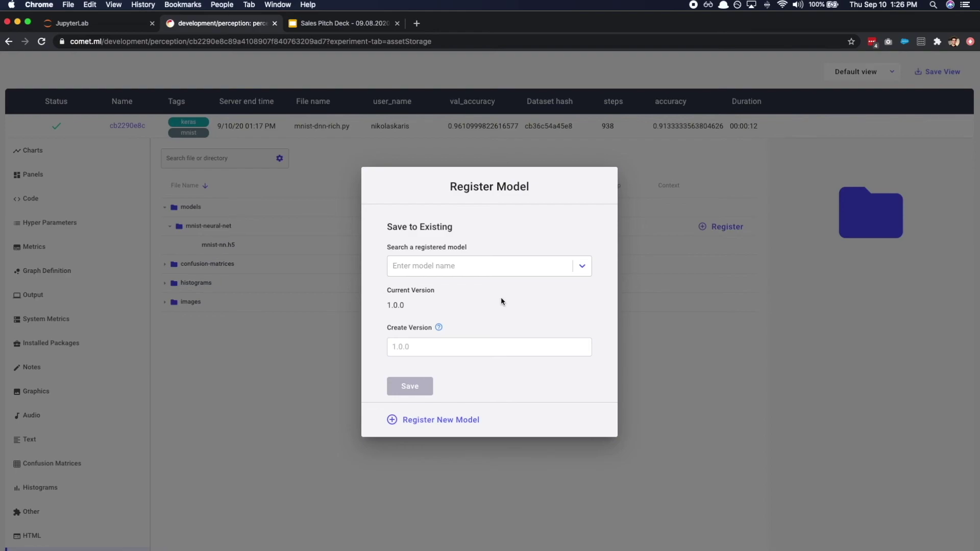
left_click(515, 266)
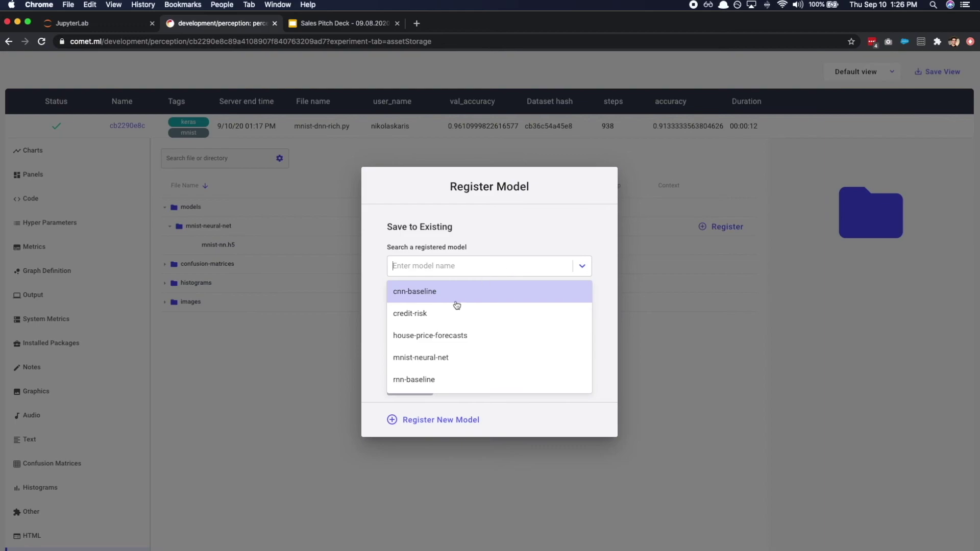
left_click(431, 359)
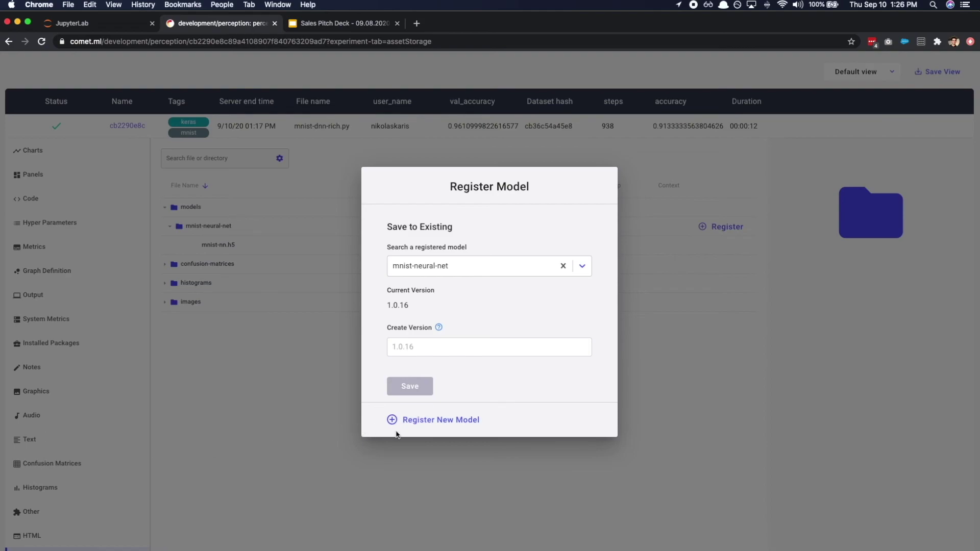
left_click(408, 345)
type("1.0")
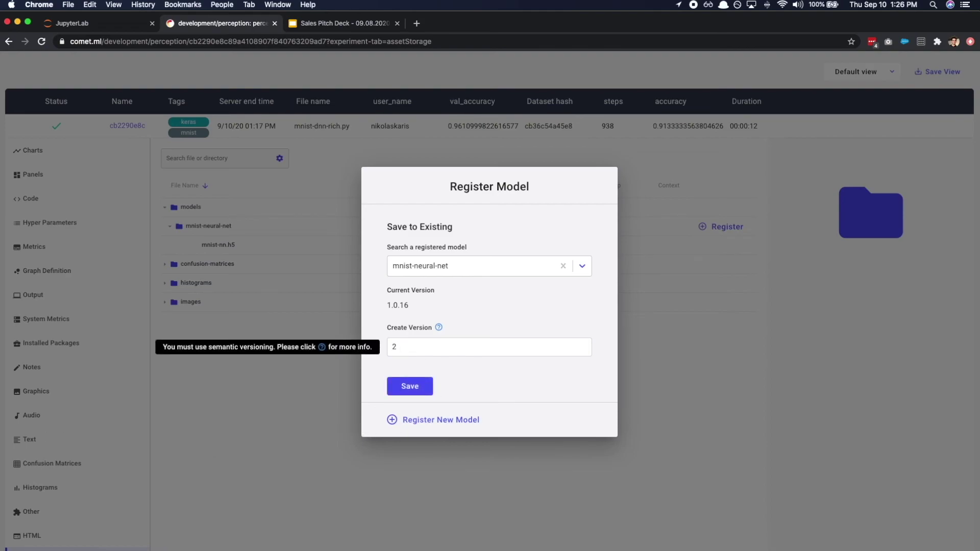
type(".17")
left_click(406, 389)
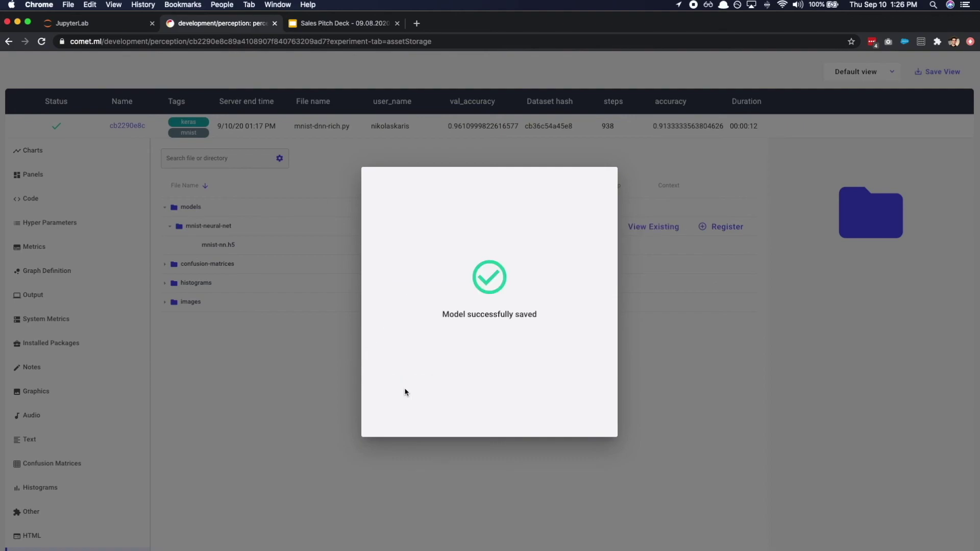
scroll(241, 329, "up", 3)
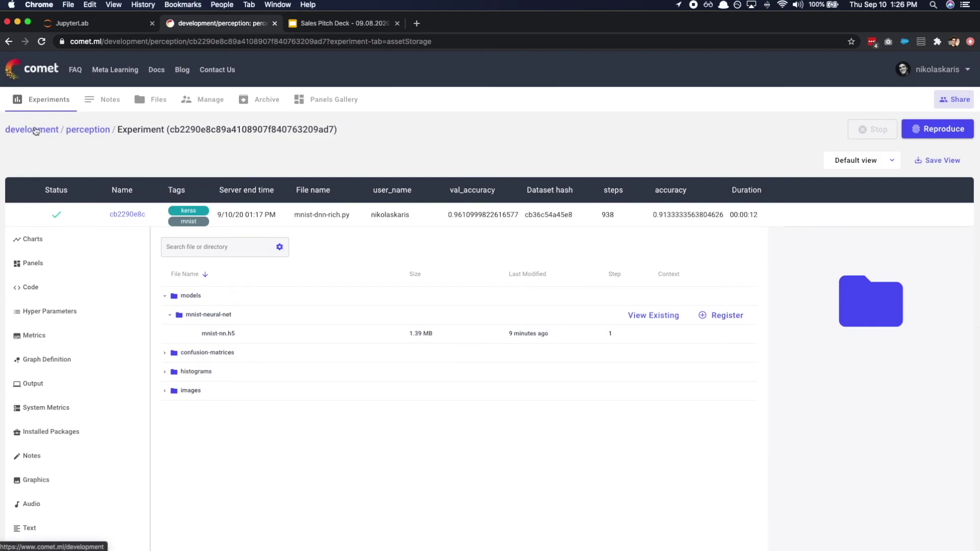
Step: From the development workspace's Model Registry, open the mnist-neural-net page and its versions
left_click(33, 131)
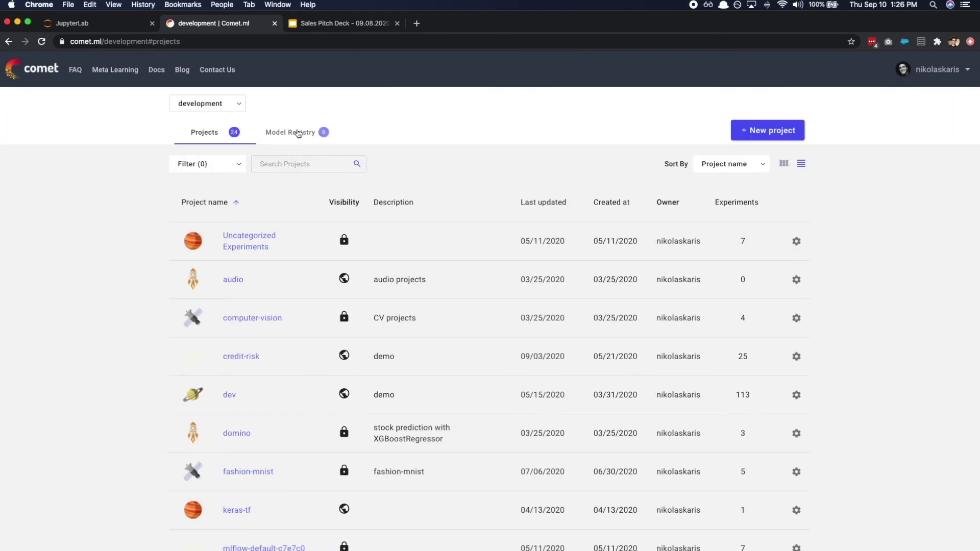
left_click(299, 133)
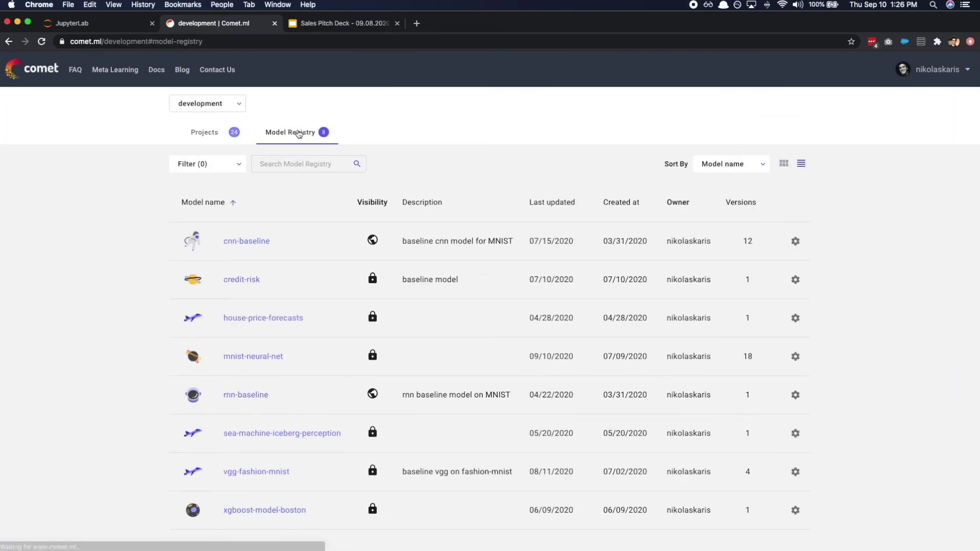
left_click(248, 356)
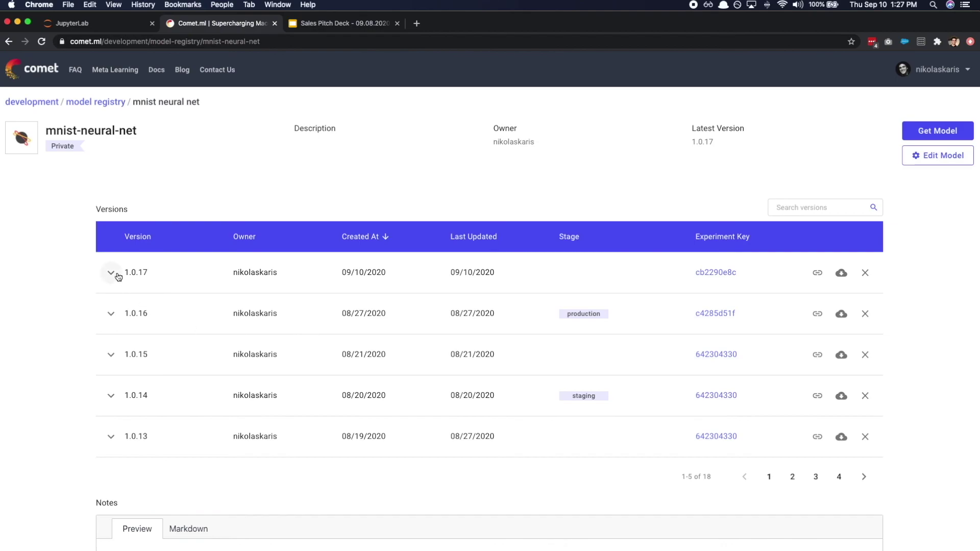
Step: Remove the staging stage from version 1.0.14 and update that version
left_click(106, 403)
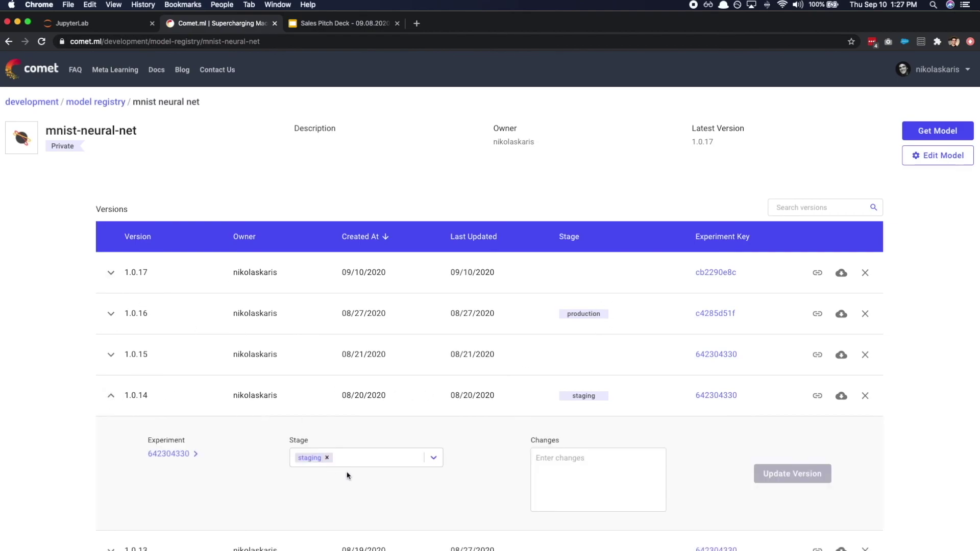
left_click(330, 458)
left_click(812, 474)
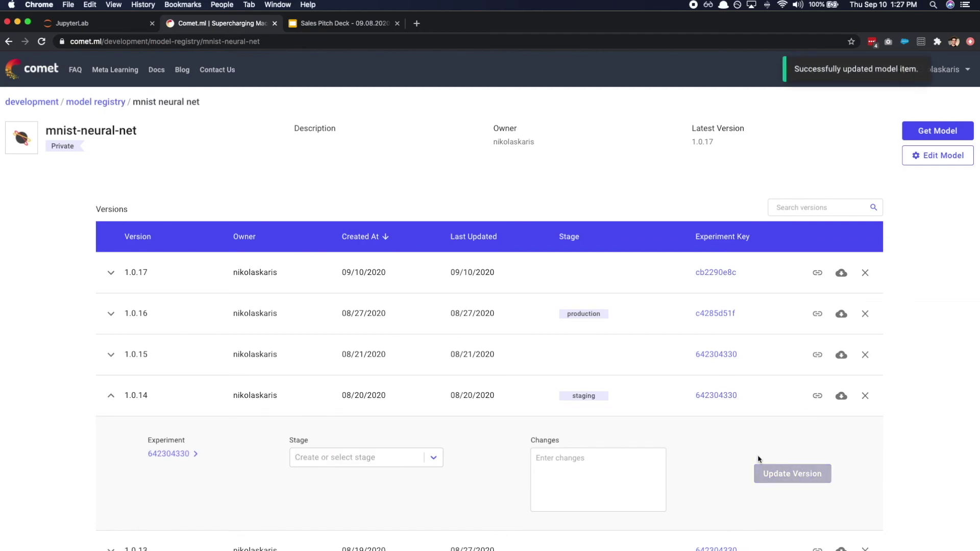
Step: Assign the staging stage to version 1.0.17 and save the update
left_click(111, 276)
left_click(324, 337)
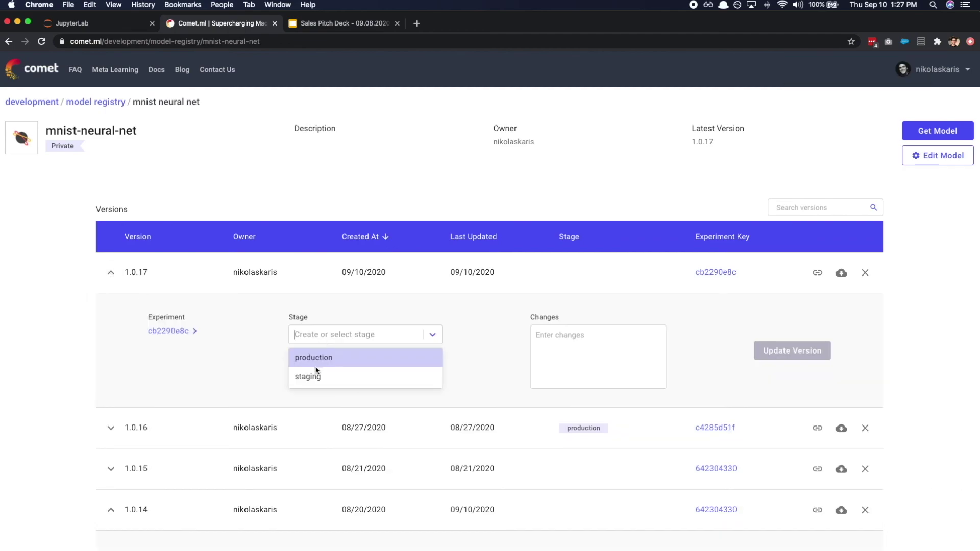
left_click(310, 374)
left_click(806, 352)
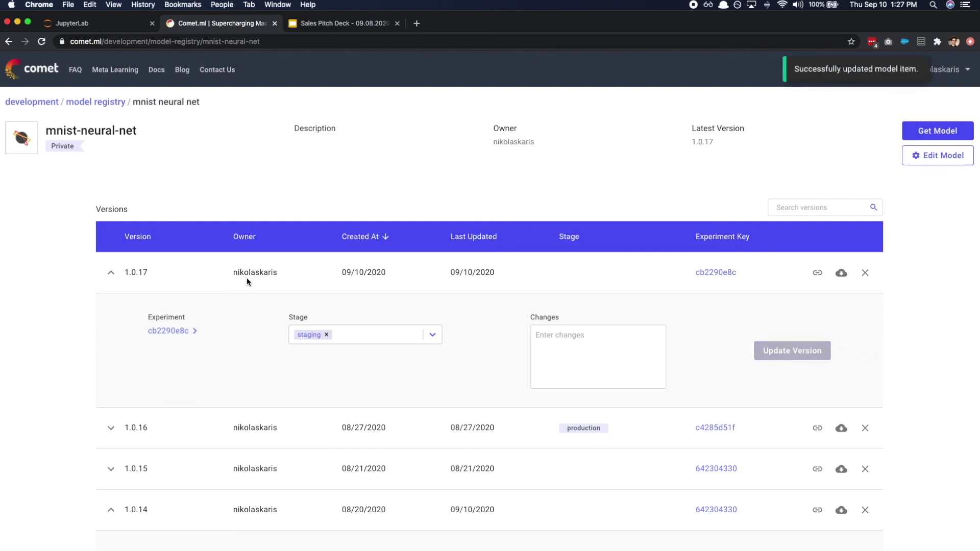
left_click(111, 273)
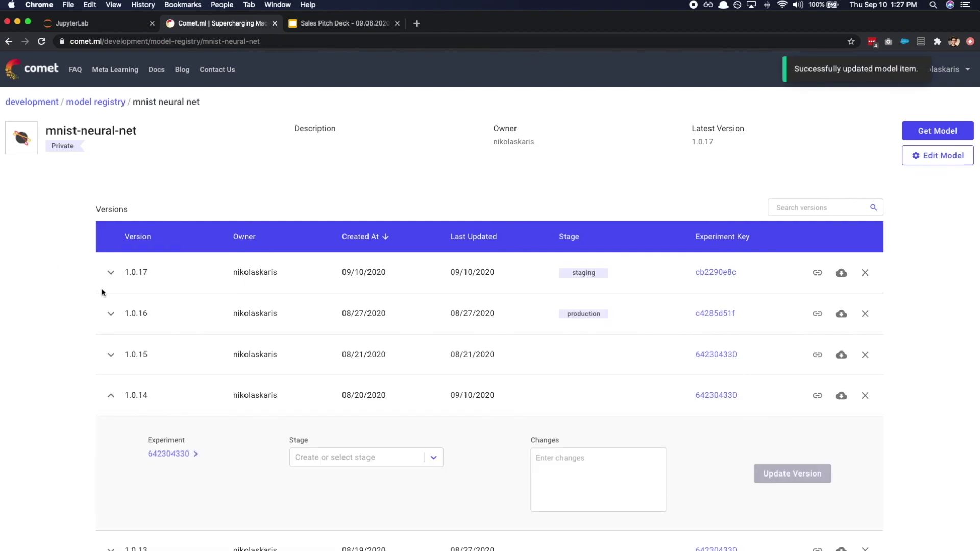